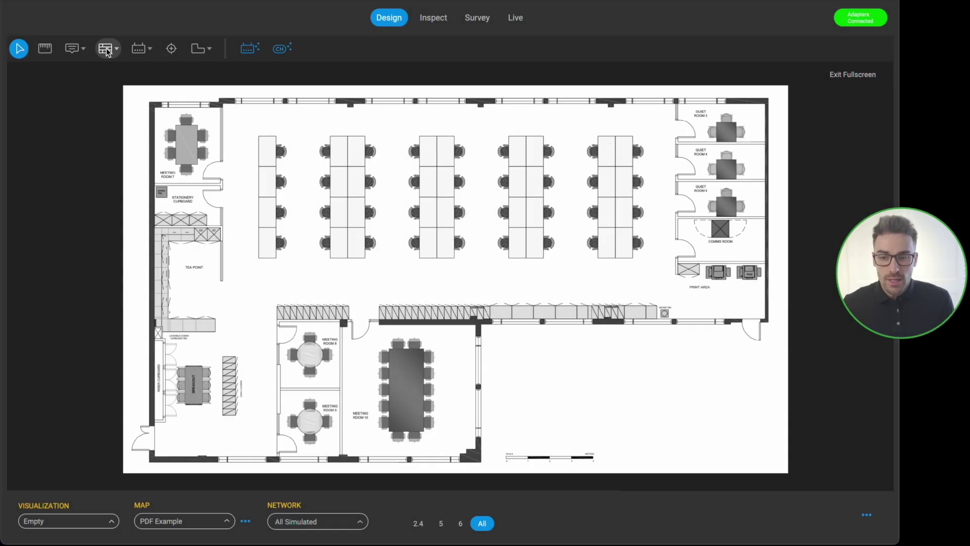
# Start the wall tool with the wall type set to Wall, Concrete (12.0 dB).
pyautogui.click(105, 49)
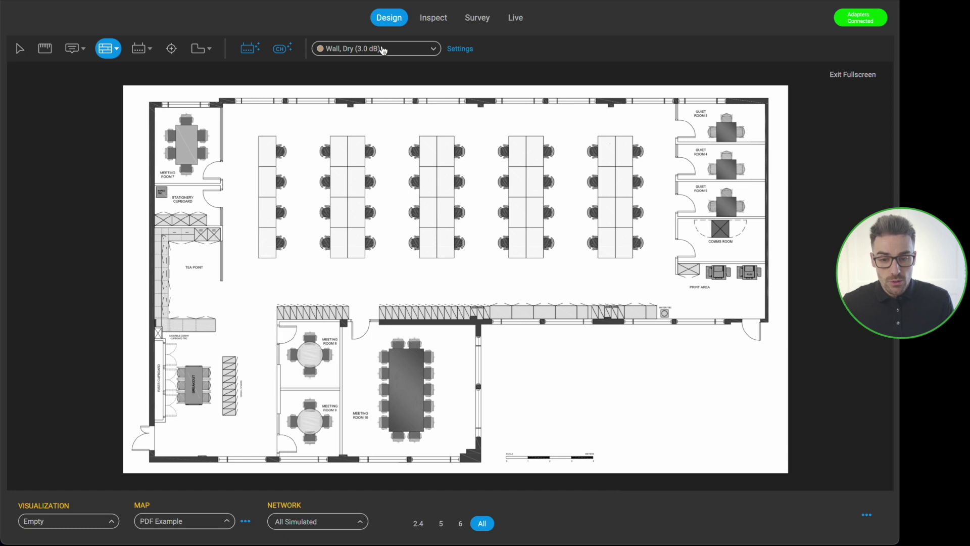
pyautogui.click(436, 50)
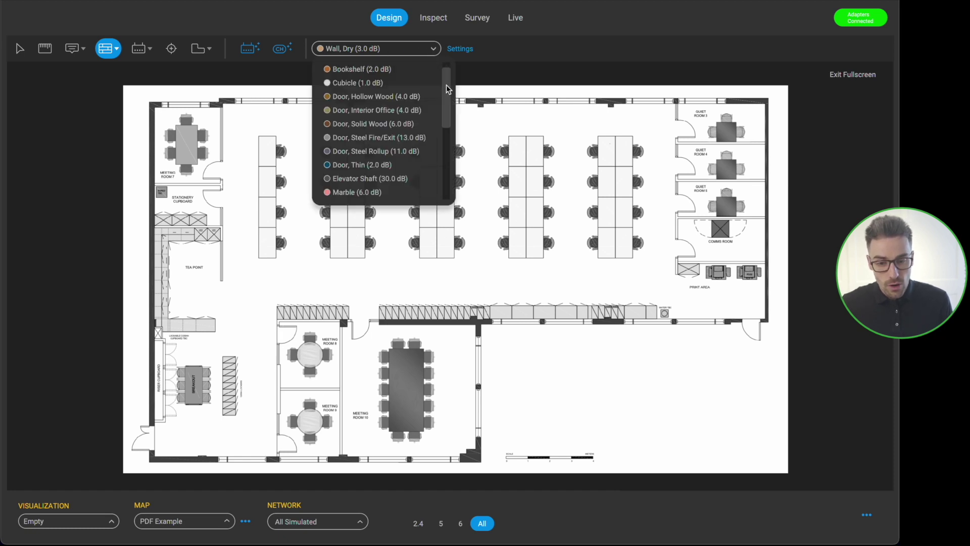
pyautogui.moveTo(446, 91); pyautogui.dragTo(446, 156)
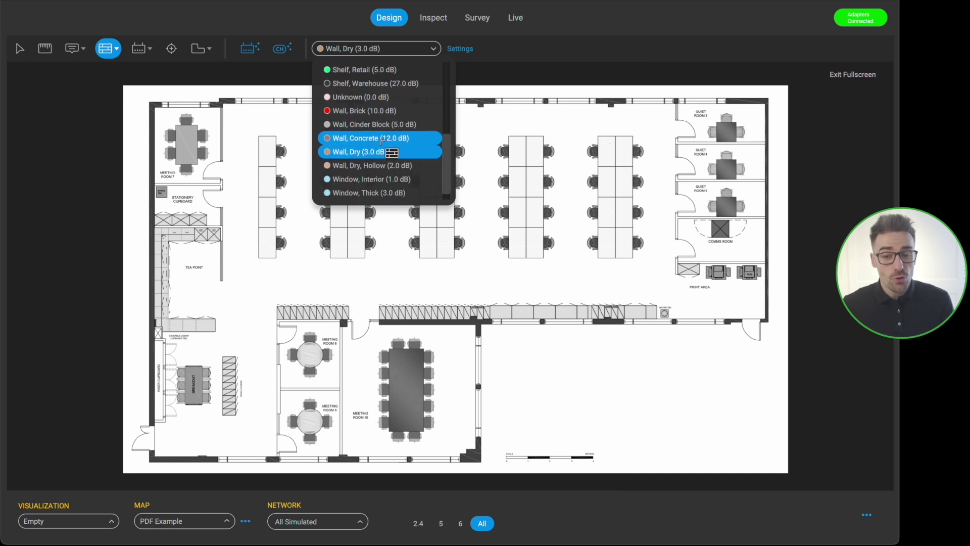
pyautogui.click(380, 139)
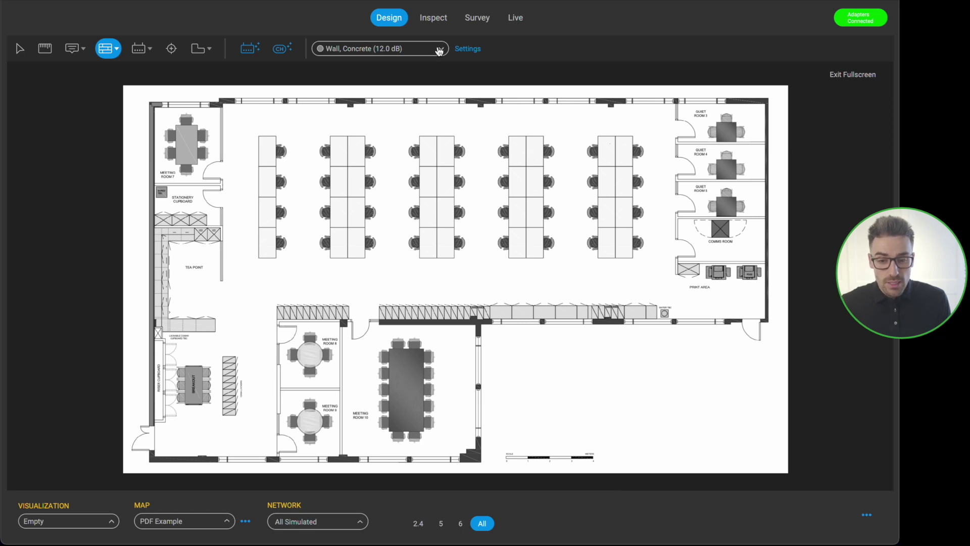
# Draw a Window, Thick (3.0 dB) segment over the window in Meeting Room 7's upper exterior wall.
pyautogui.click(439, 49)
pyautogui.click(389, 193)
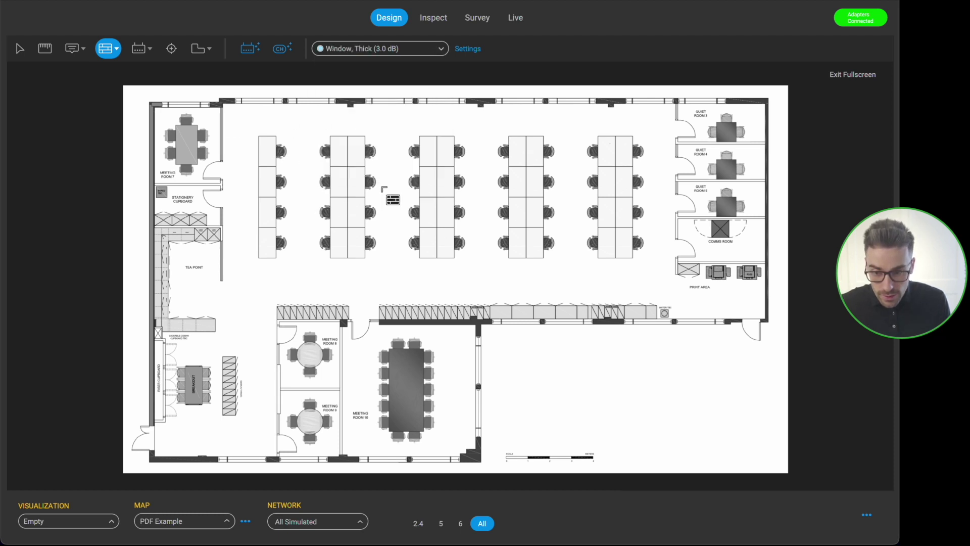
pyautogui.click(162, 105)
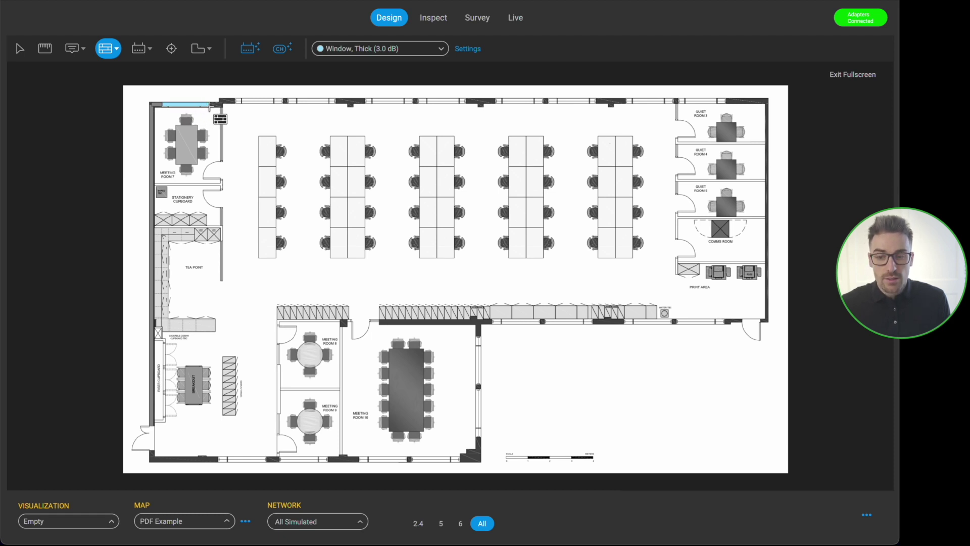
pyautogui.click(211, 105)
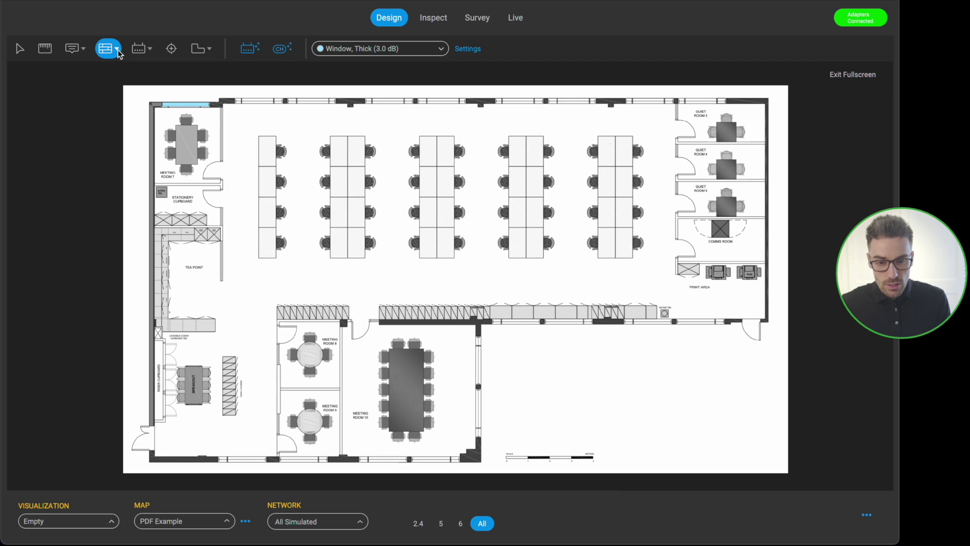
# Switch the wall type to Wall, Concrete (12.0 dB) and change its color to magenta.
pyautogui.click(442, 50)
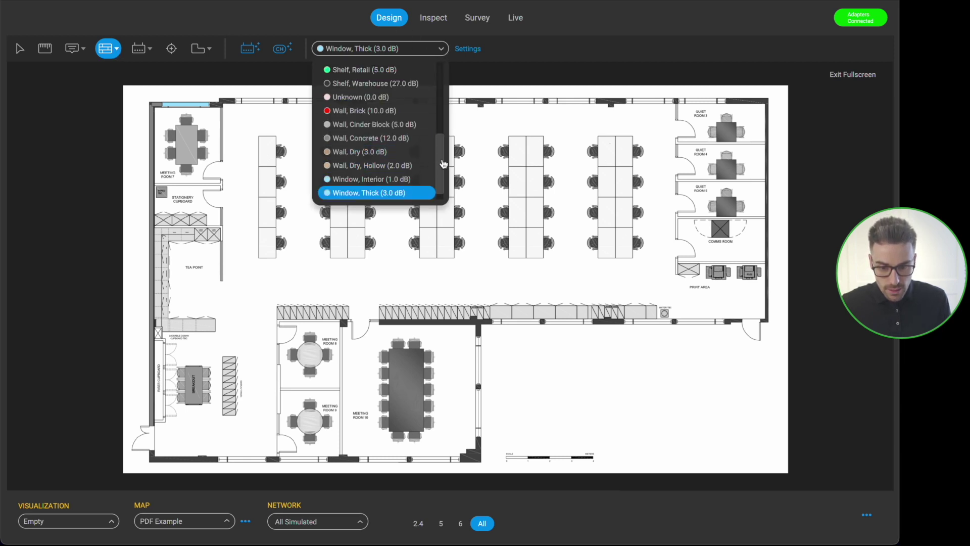
pyautogui.scroll(3, 441, 151)
pyautogui.scroll(-1, 419, 152)
pyautogui.click(401, 151)
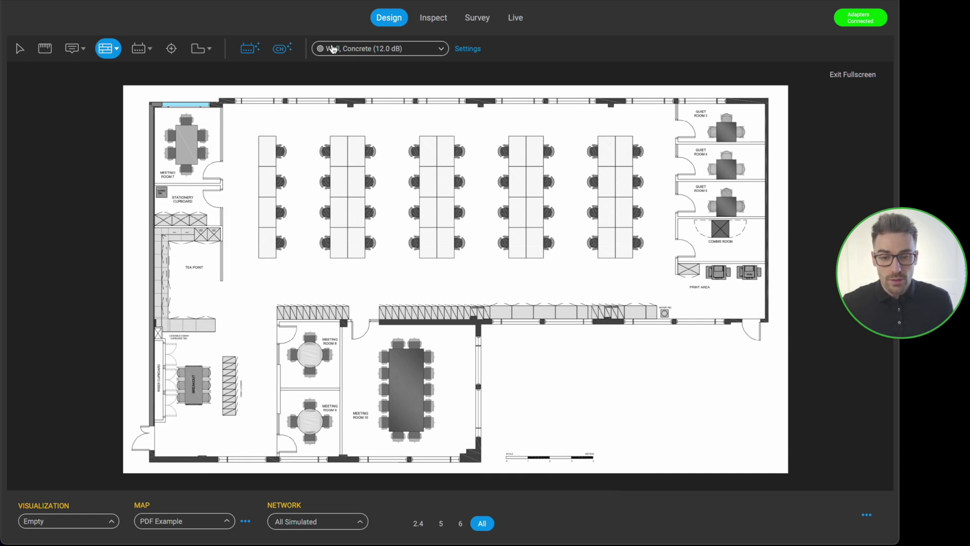
pyautogui.click(468, 49)
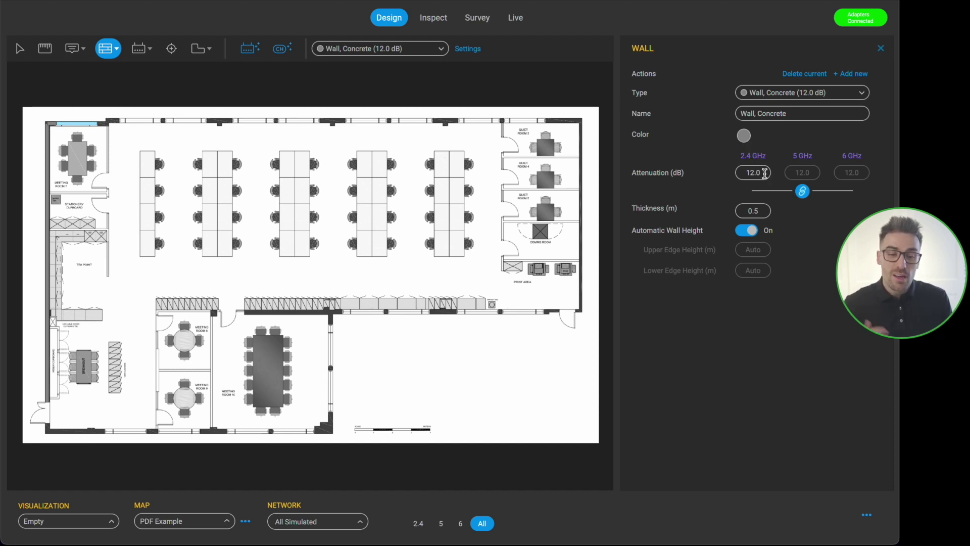
pyautogui.click(745, 138)
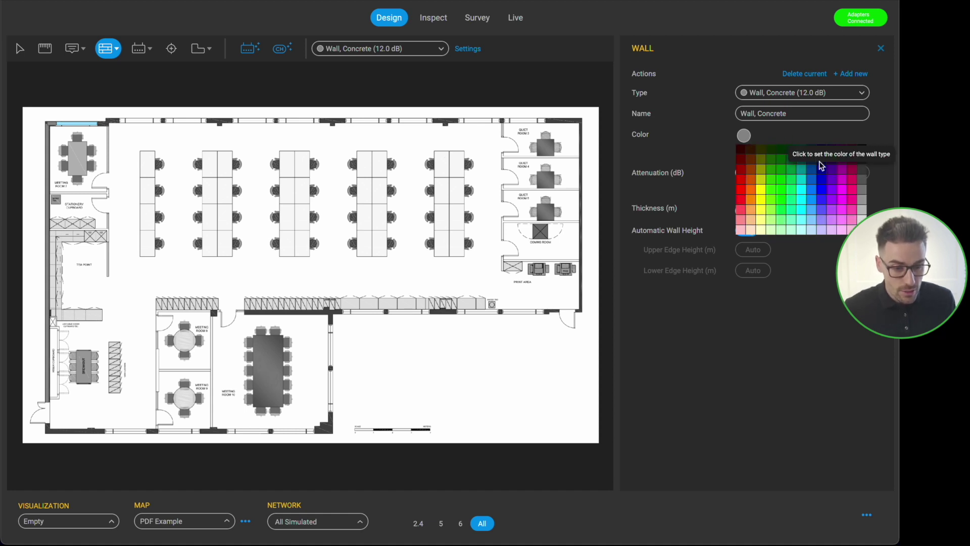
pyautogui.click(843, 196)
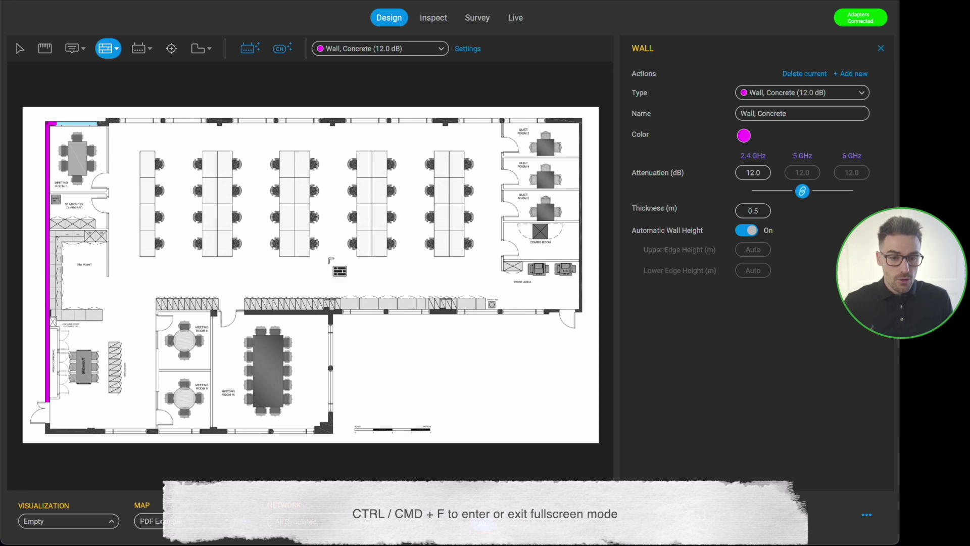
pyautogui.click(881, 48)
pyautogui.hotkey('ctrl', 'f')
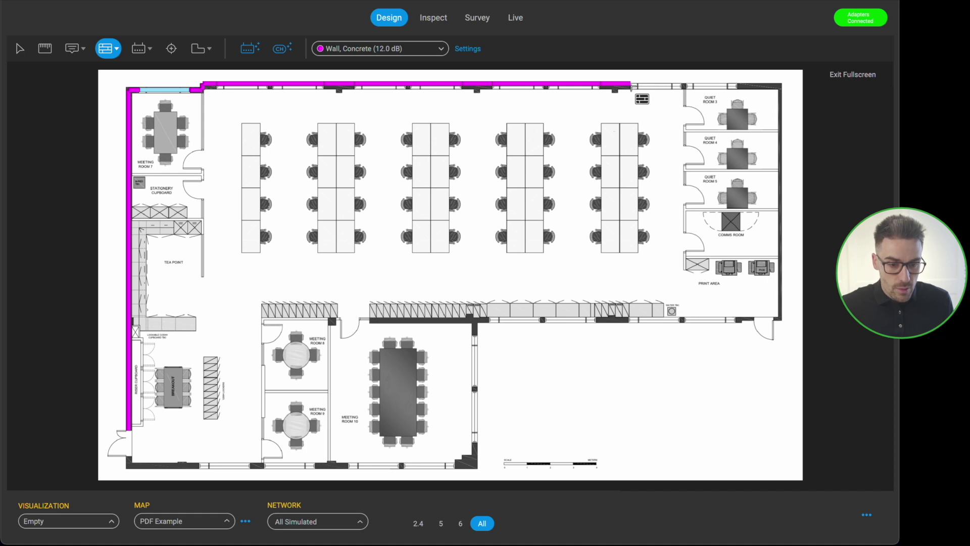
# Trace the remaining exterior walls in Wall, Concrete (12.0 dB), from above Quiet Room 3 clockwise around the building to the entrance door near the breakout area.
pyautogui.click(737, 84)
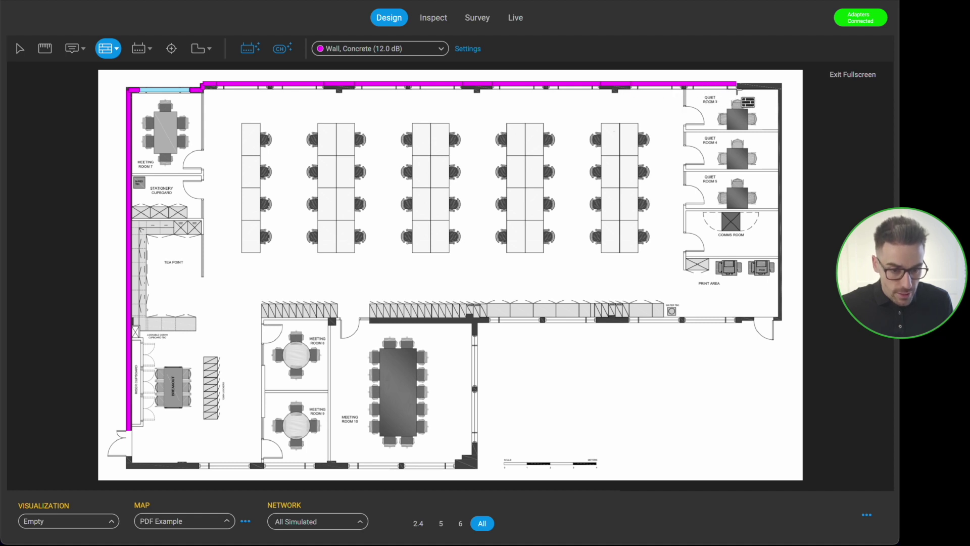
pyautogui.click(780, 85)
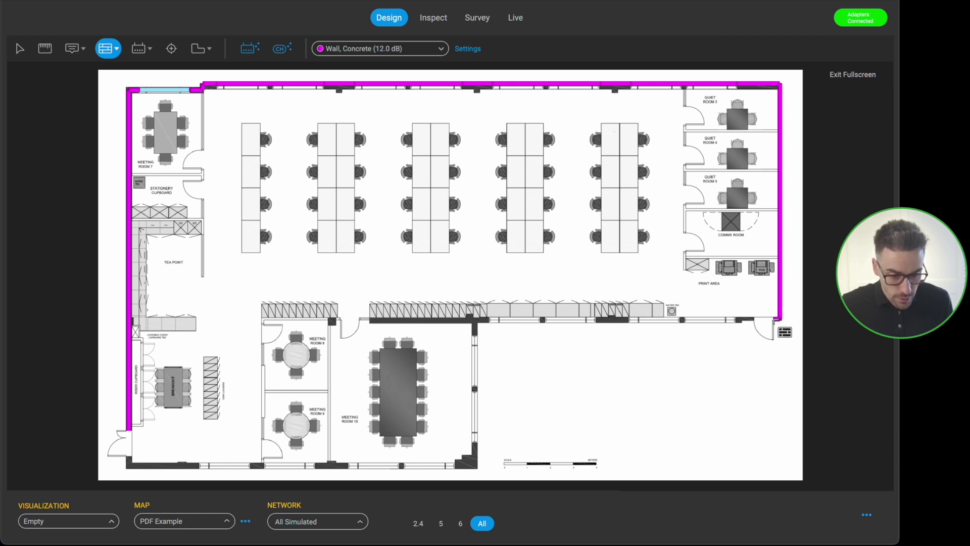
pyautogui.click(780, 320)
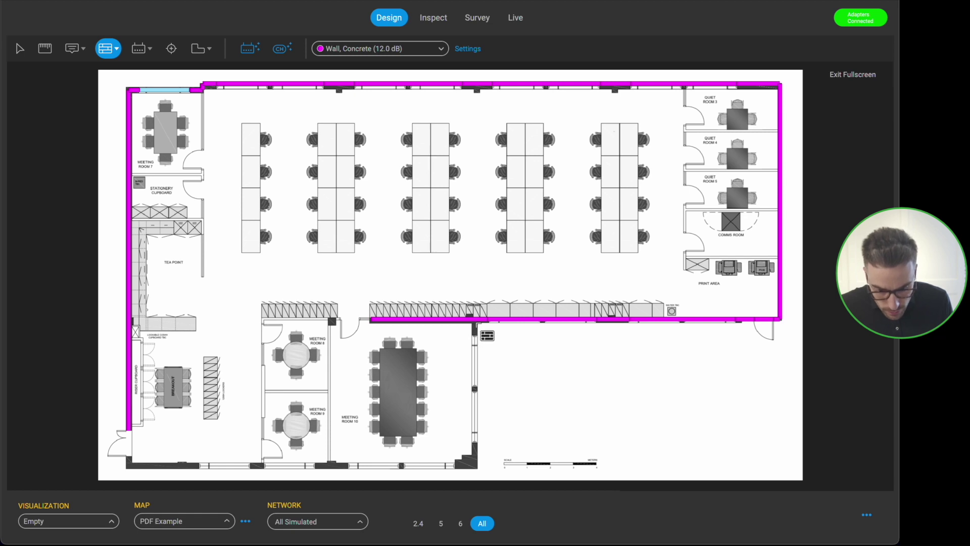
pyautogui.click(475, 320)
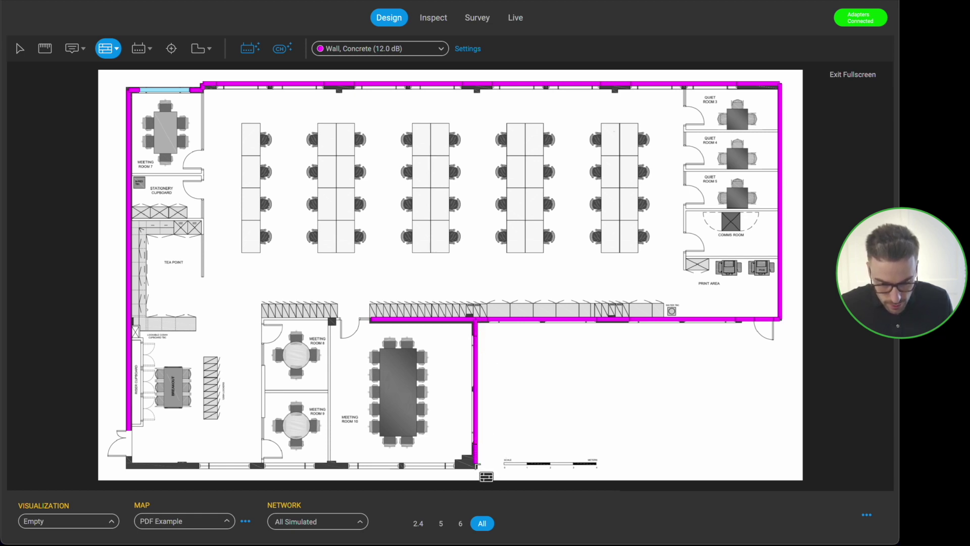
pyautogui.click(476, 464)
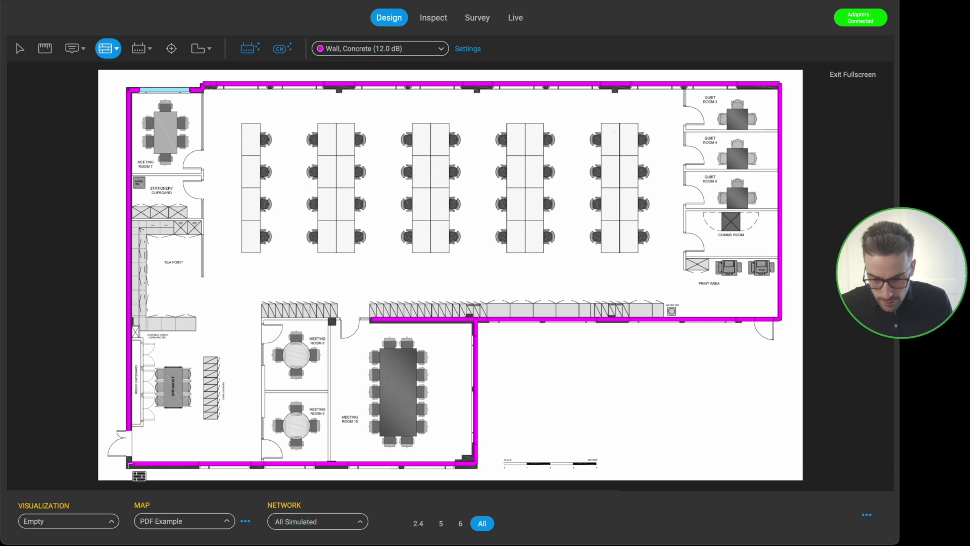
pyautogui.click(129, 463)
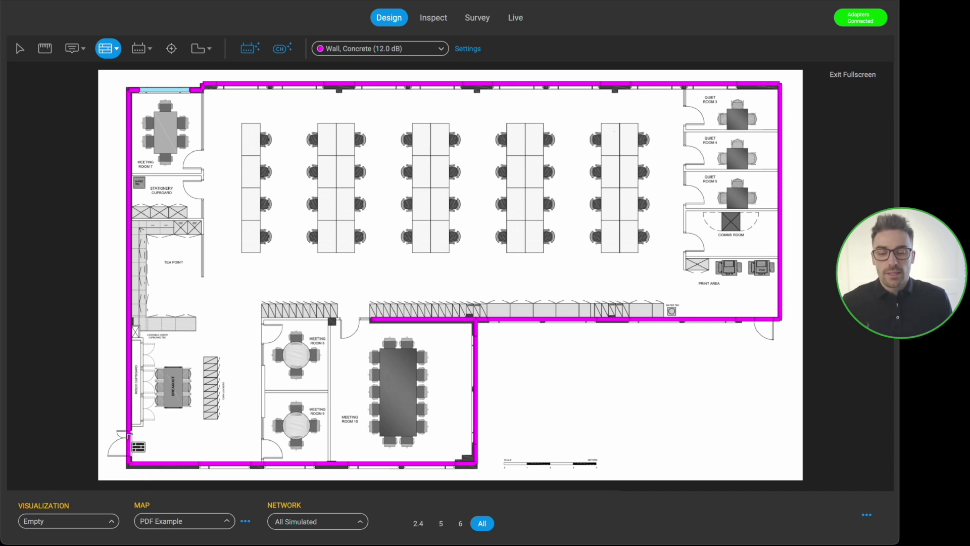
pyautogui.press('Escape')
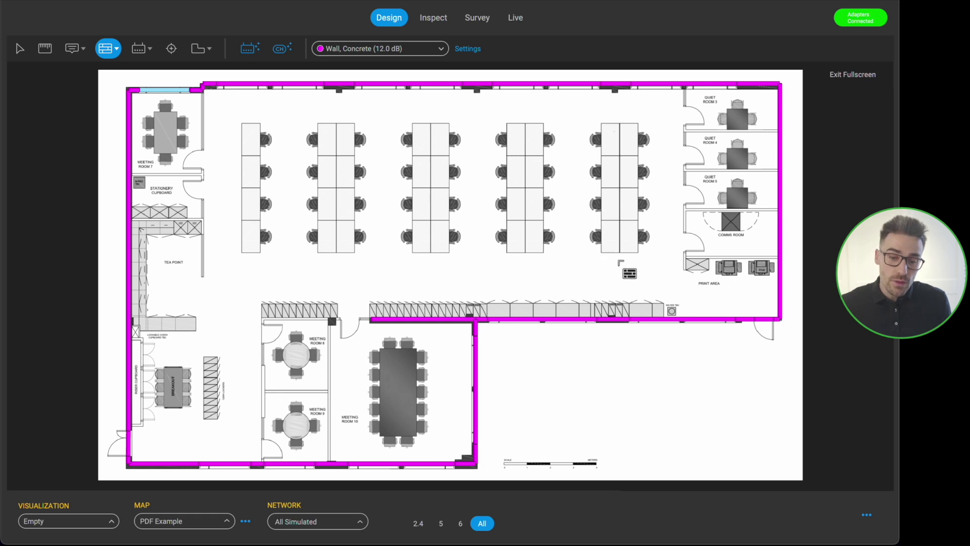
# Change the concrete segments lying over the exterior windows on the upper, lower and Meeting Room 10 walls to Window, Thick (3.0 dB).
pyautogui.click(19, 49)
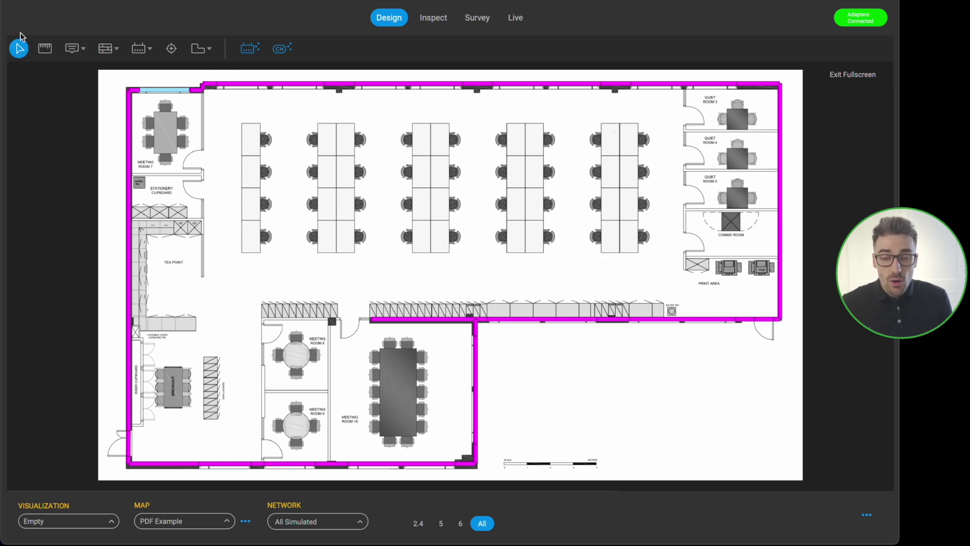
pyautogui.click(268, 85)
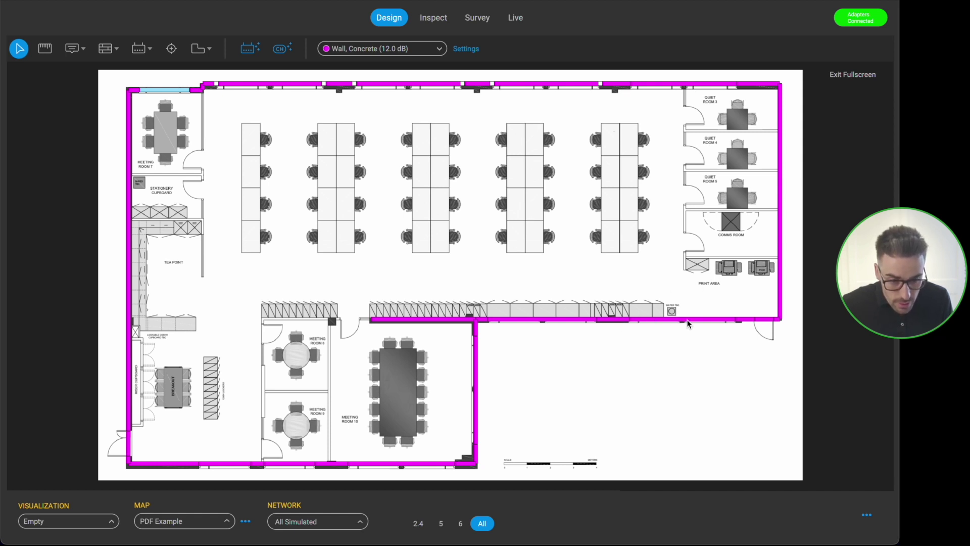
pyautogui.click(553, 320)
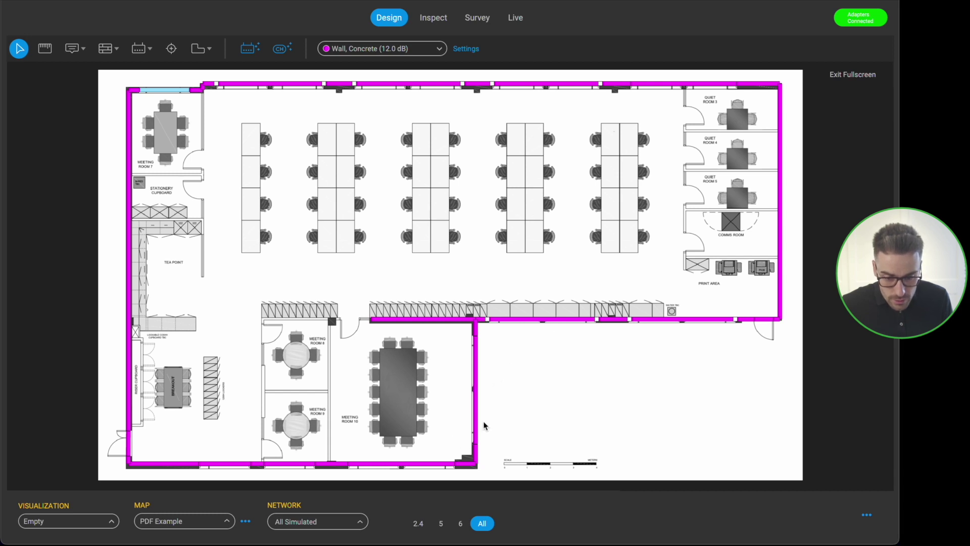
pyautogui.click(381, 463)
pyautogui.click(285, 464)
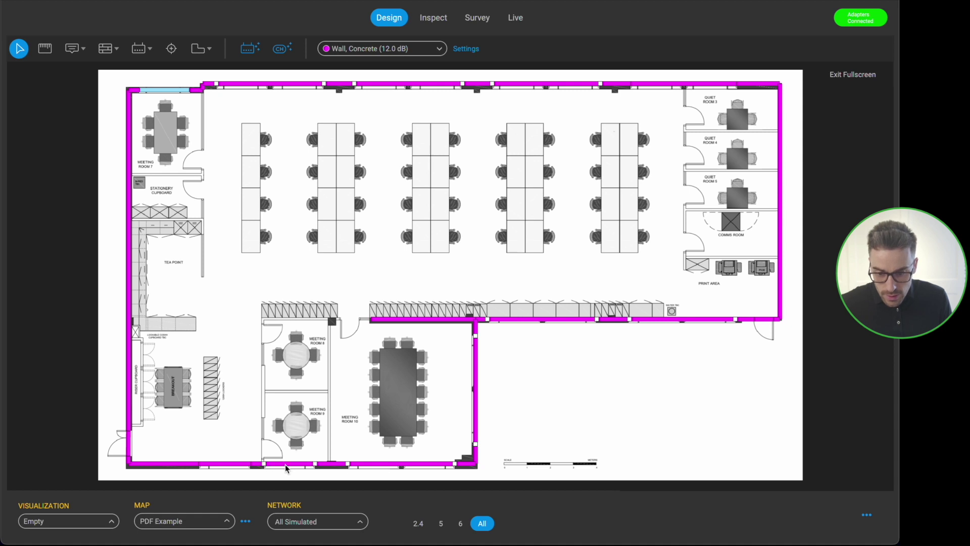
pyautogui.rightClick(234, 467)
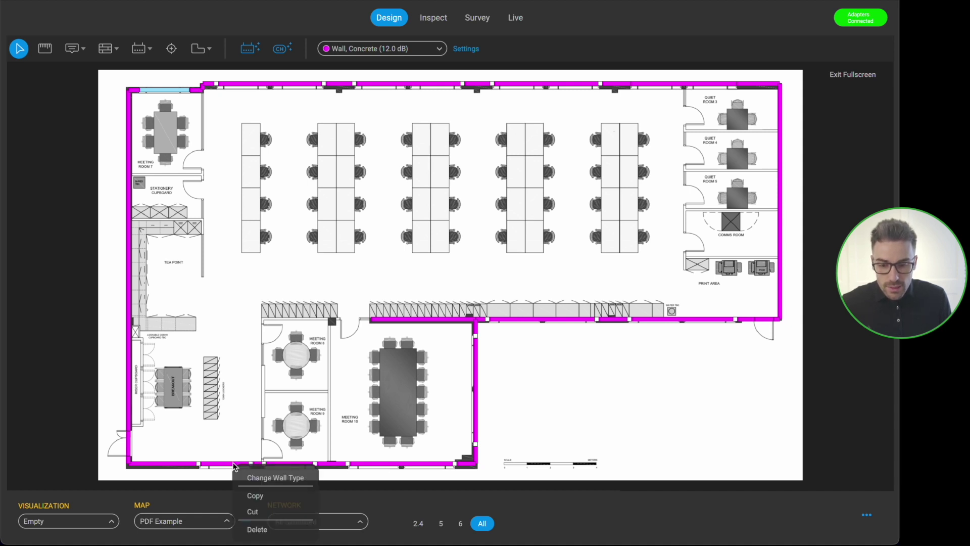
pyautogui.click(277, 476)
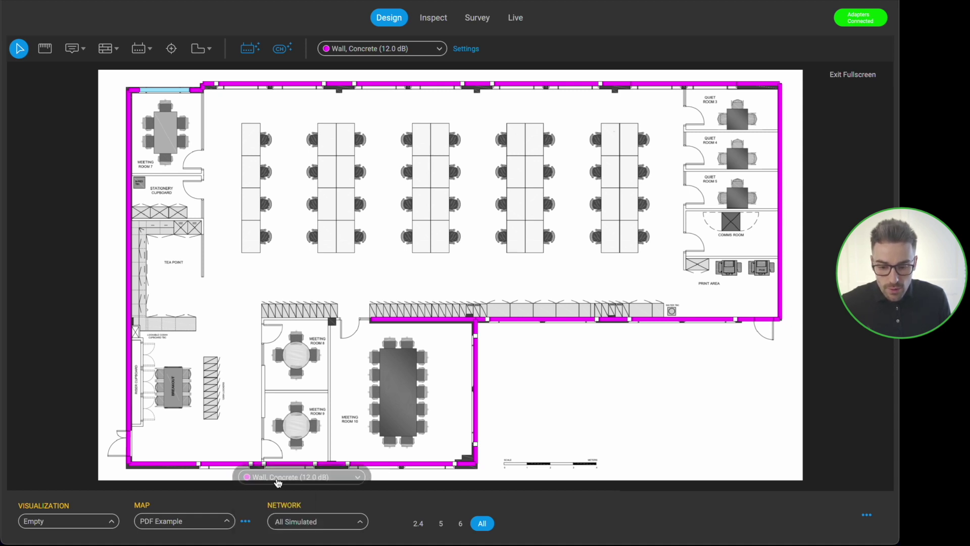
pyautogui.click(359, 477)
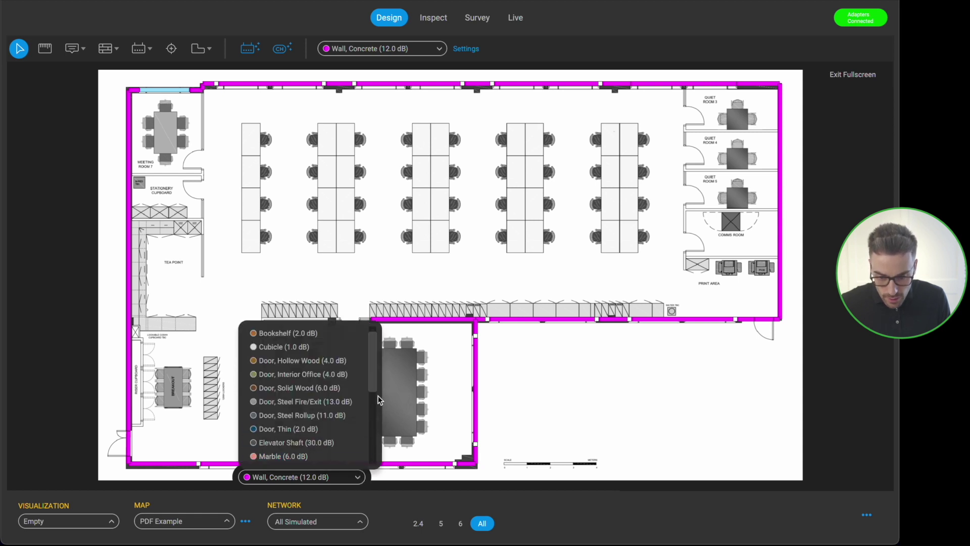
pyautogui.moveTo(376, 398); pyautogui.dragTo(376, 452)
pyautogui.click(343, 456)
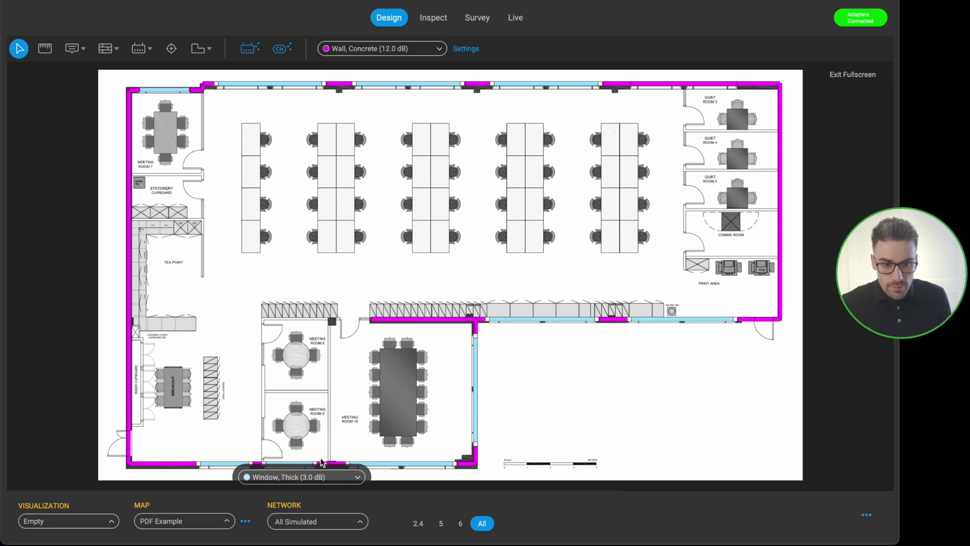
# Change the remaining concrete window segment above Quiet Room 3 to Window, Thick (3.0 dB) and clear the selection.
pyautogui.click(678, 84)
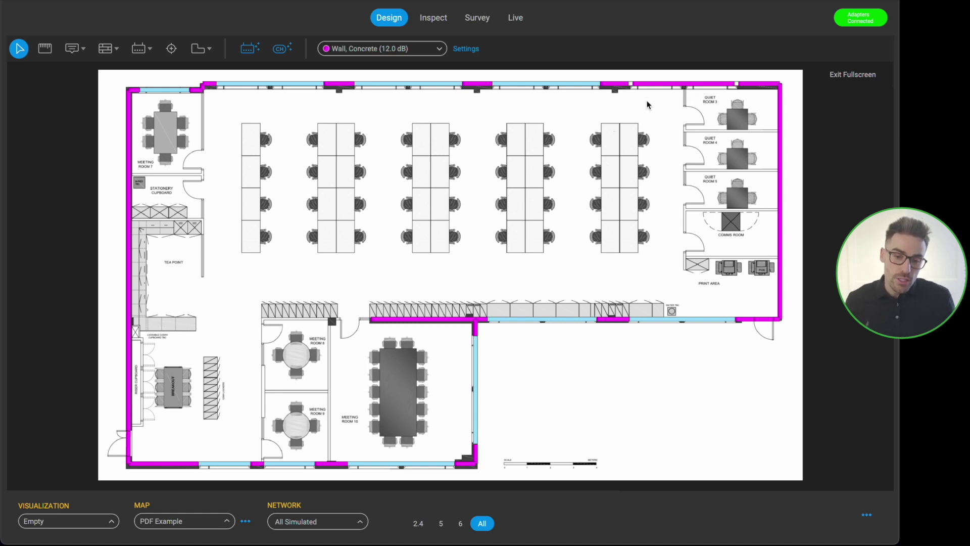
pyautogui.click(438, 49)
pyautogui.scroll(-5, 412, 182)
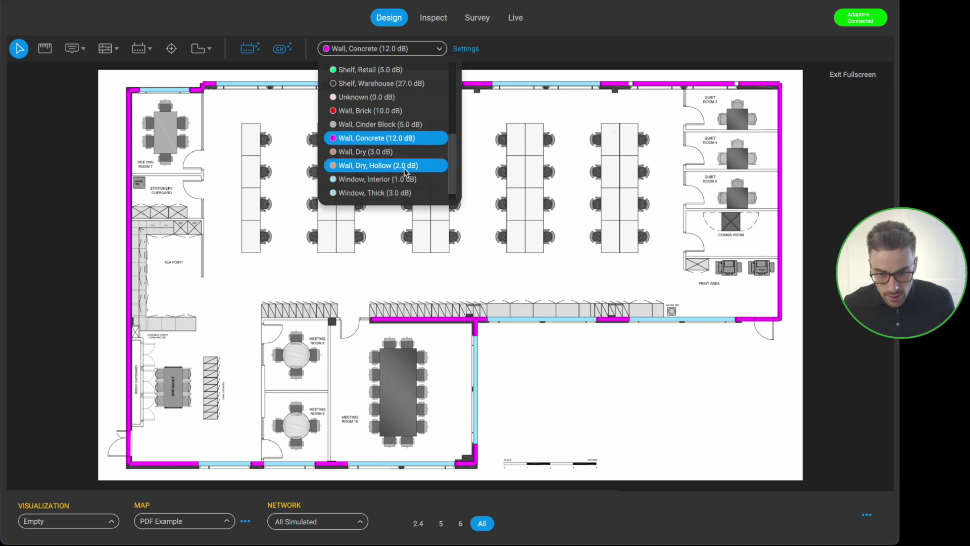
pyautogui.click(387, 196)
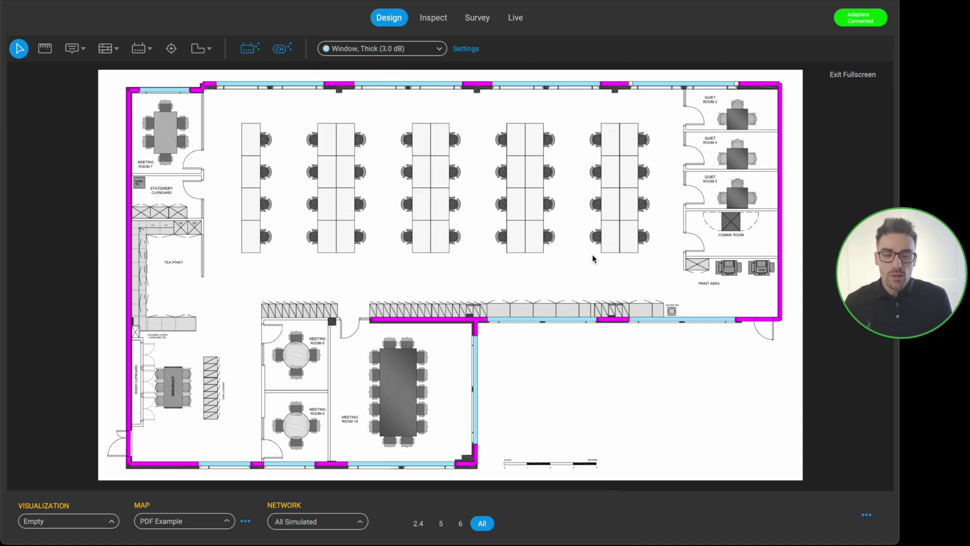
pyautogui.click(580, 226)
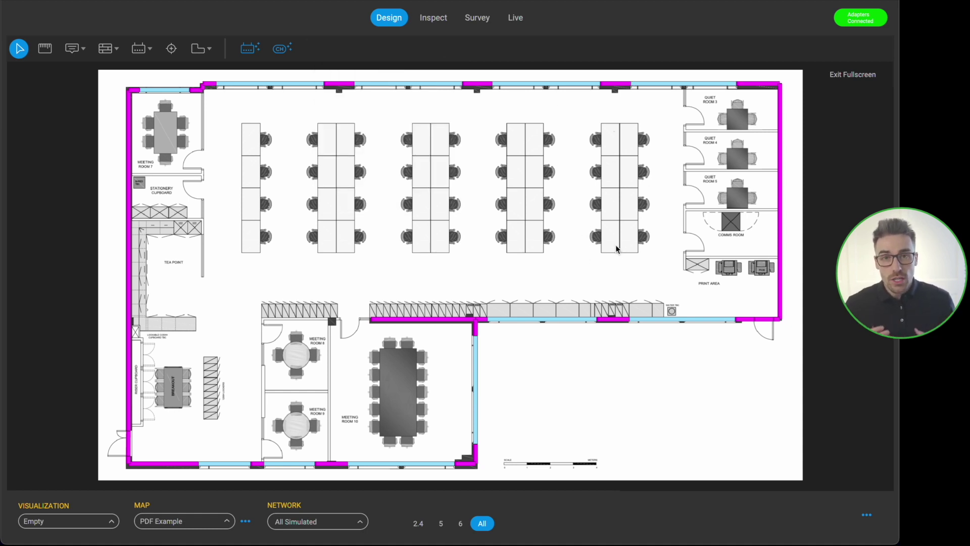
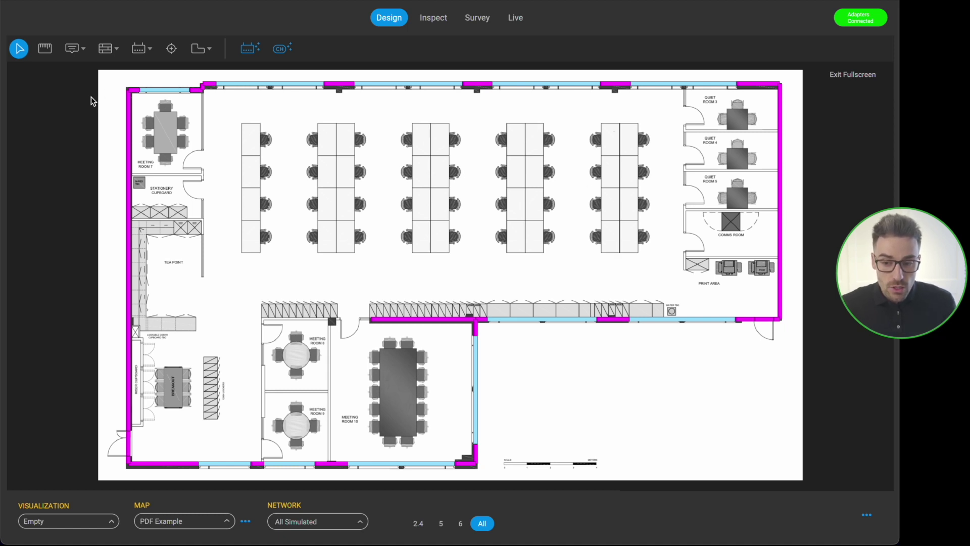
# Draw the partitions around Meeting Room 7, the Stationery Cupboard and the Tea Point using Wall, Dry (3.0 dB).
pyautogui.click(104, 50)
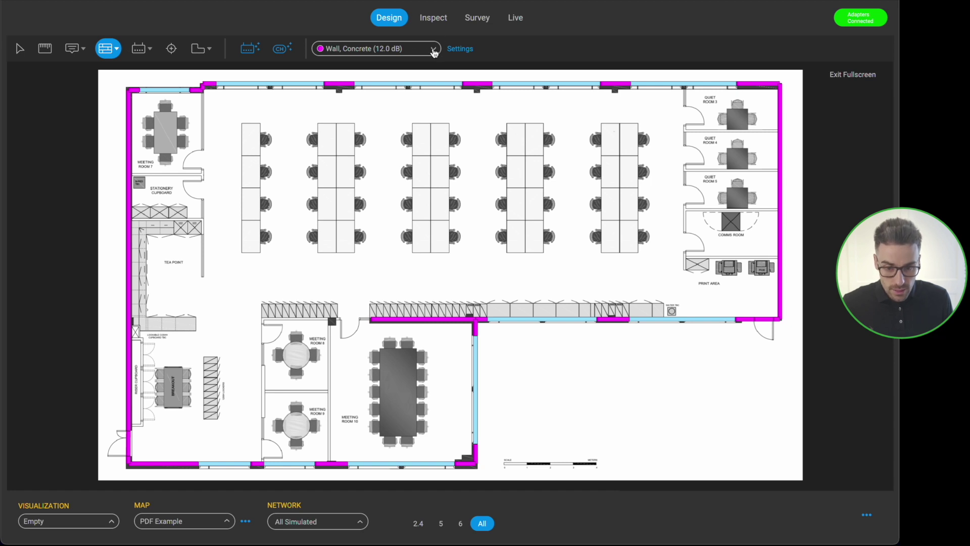
pyautogui.click(433, 50)
pyautogui.moveTo(444, 92); pyautogui.dragTo(450, 163)
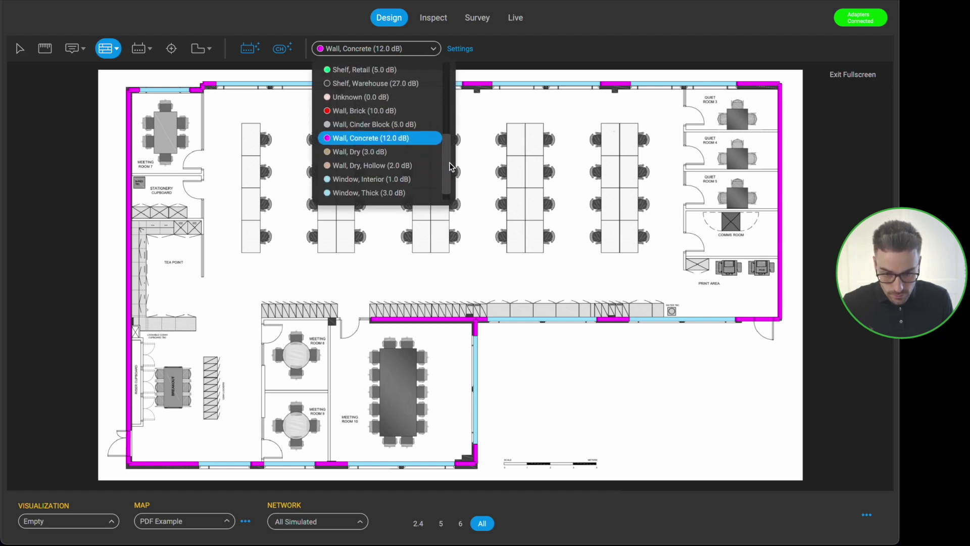
pyautogui.click(374, 151)
pyautogui.moveTo(202, 92); pyautogui.dragTo(207, 281)
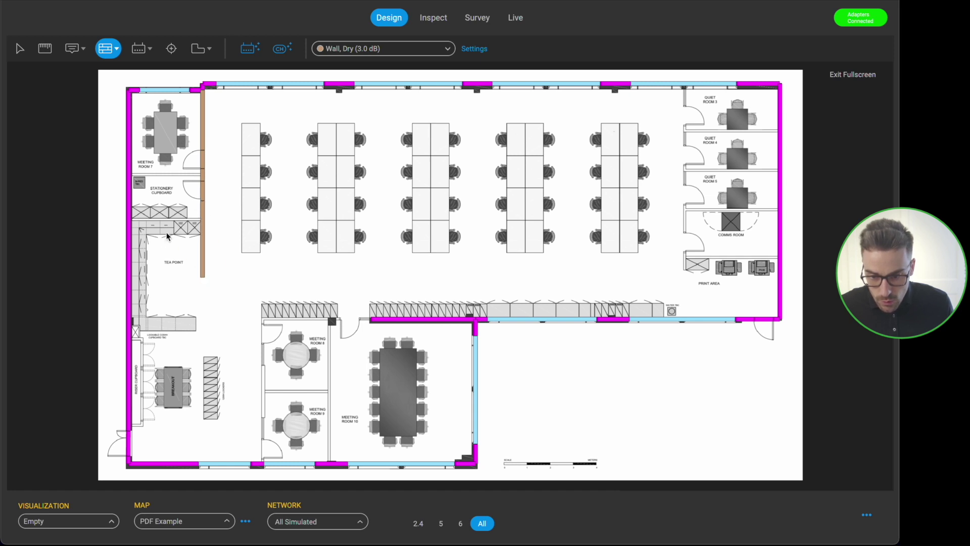
pyautogui.moveTo(203, 219)
pyautogui.mouseDown()
pyautogui.moveTo(118, 221)
pyautogui.moveTo(133, 226)
pyautogui.mouseUp()
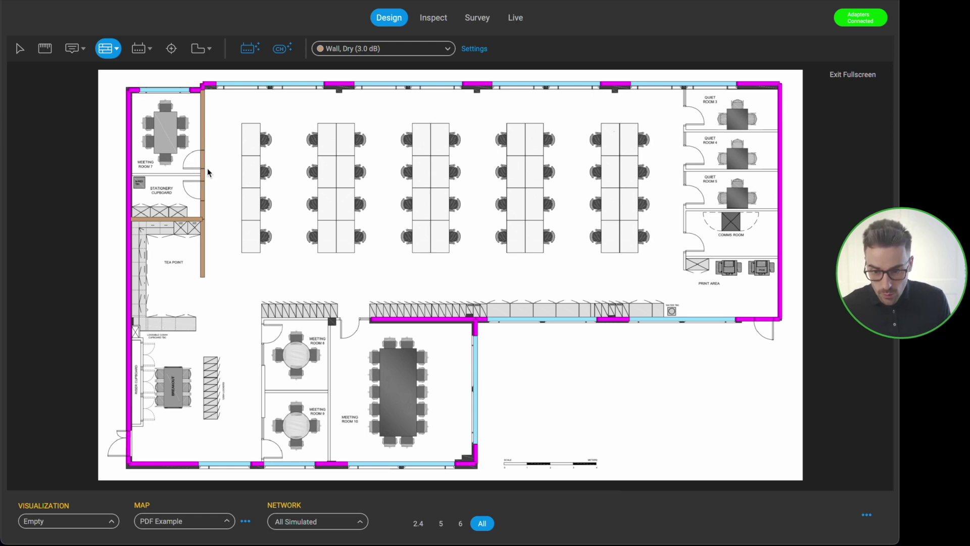
pyautogui.scroll(3, 200, 171)
pyautogui.scroll(4, 200, 171)
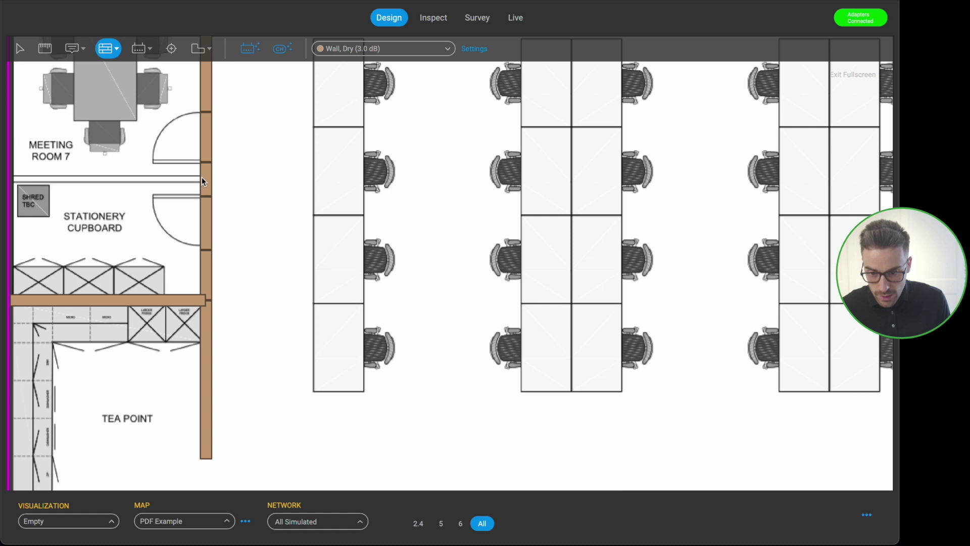
pyautogui.moveTo(201, 177); pyautogui.dragTo(22, 185)
pyautogui.scroll(-4, 113, 192)
pyautogui.scroll(-5, 124, 240)
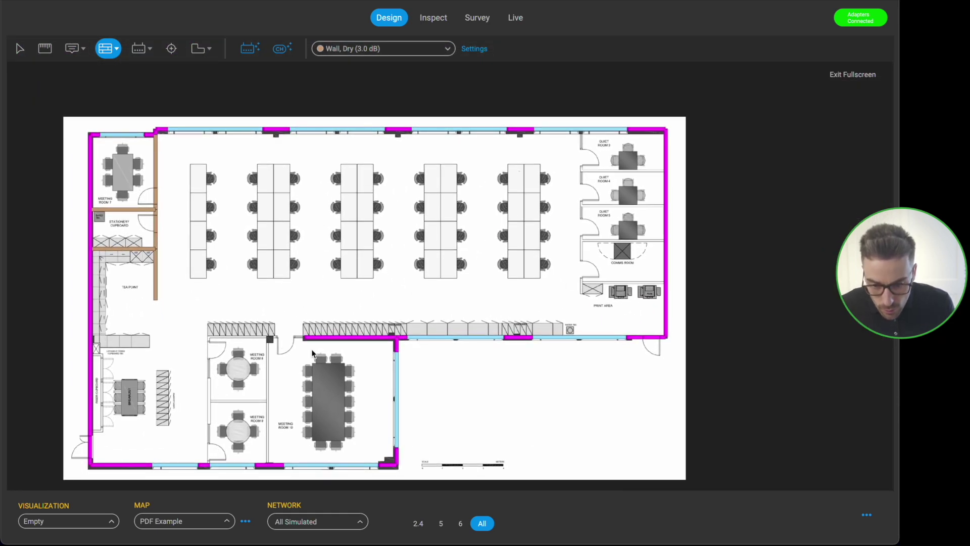
# Trace the dry wall from Meeting Room 10's door past Meeting Rooms 8 and 9 down to the lower exterior wall.
pyautogui.moveTo(293, 338)
pyautogui.mouseDown()
pyautogui.moveTo(211, 339)
pyautogui.moveTo(208, 441)
pyautogui.mouseUp()
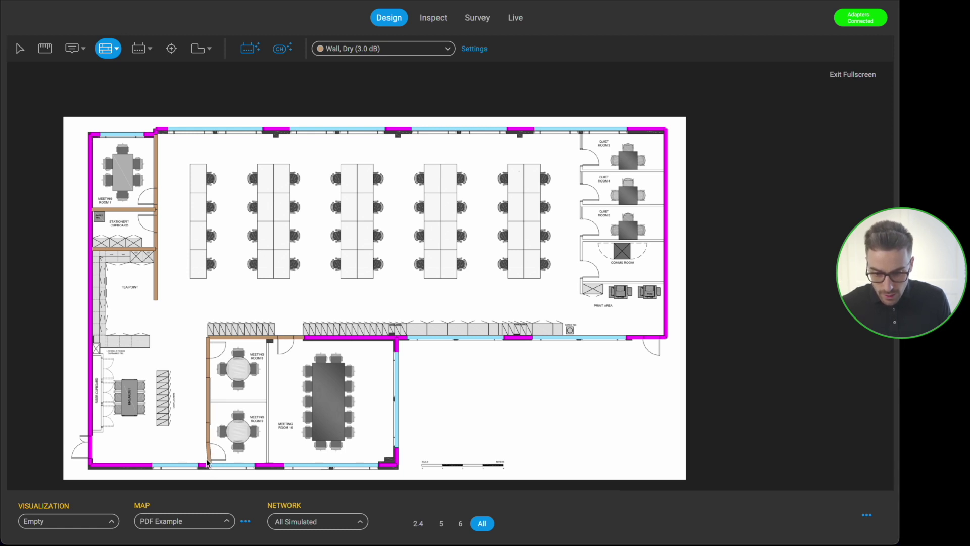
pyautogui.scroll(3, 210, 442)
pyautogui.scroll(5, 210, 436)
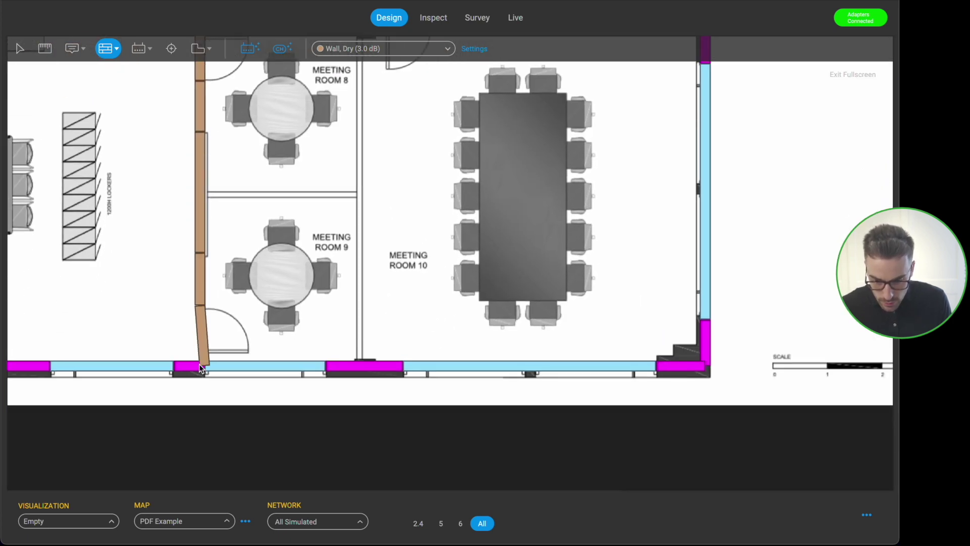
pyautogui.scroll(3, 199, 367)
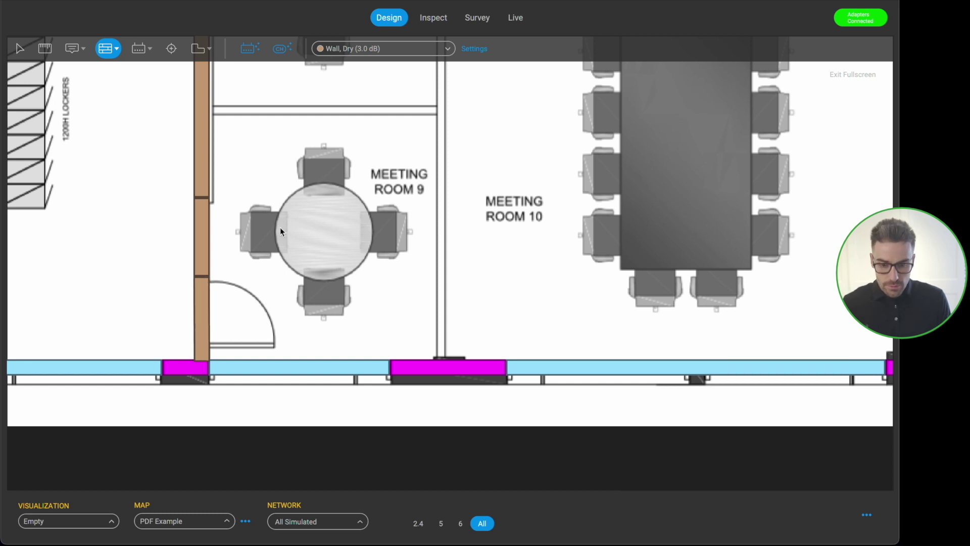
# Add dry walls separating Meeting Room 10 from Meeting Rooms 8 and 9, and Meeting Room 8 from Meeting Room 9.
pyautogui.scroll(-5, 440, 324)
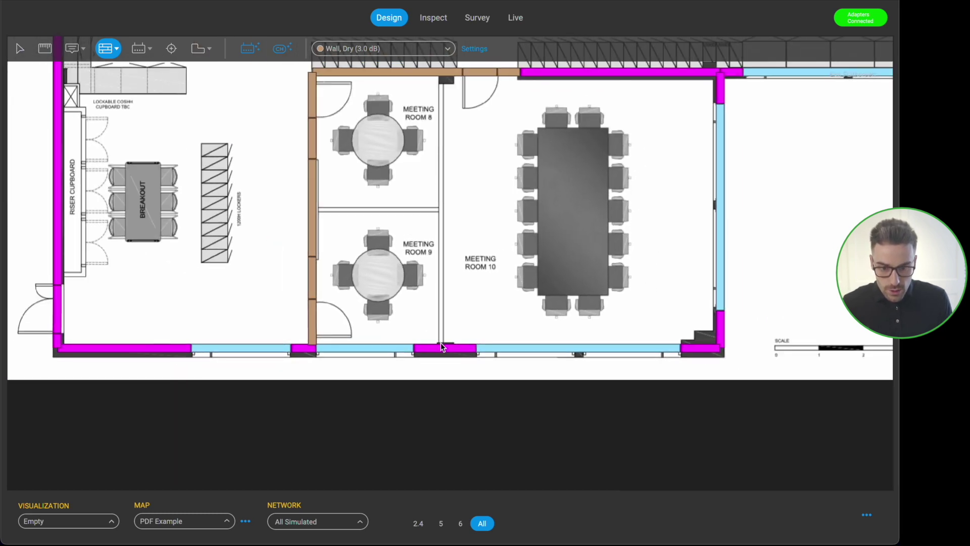
pyautogui.moveTo(440, 331); pyautogui.dragTo(443, 74)
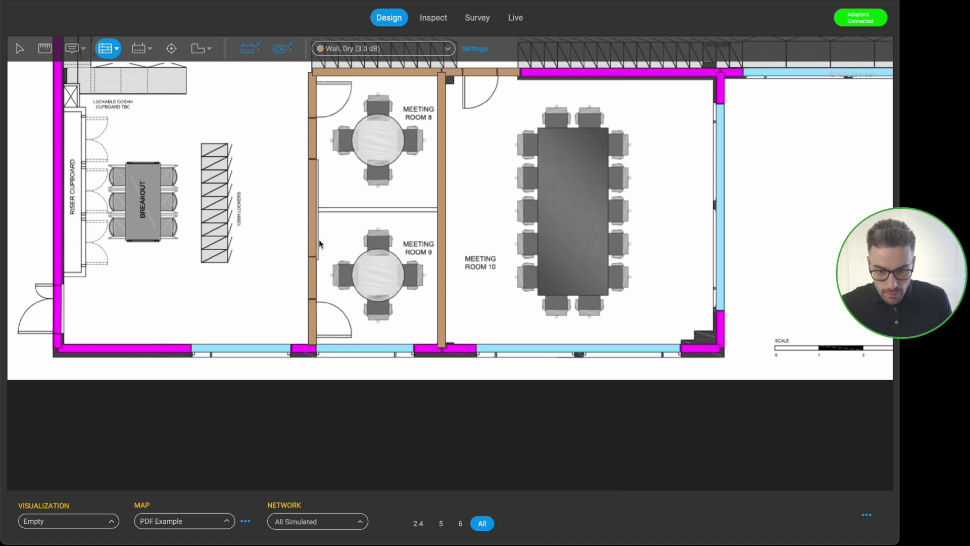
pyautogui.moveTo(374, 219); pyautogui.dragTo(438, 213)
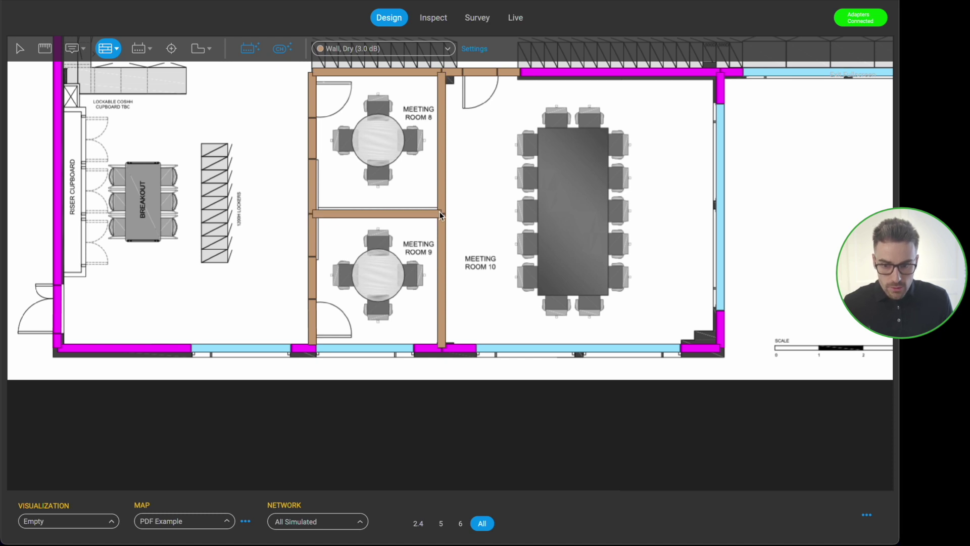
# Draw the dry walls enclosing and dividing Quiet Rooms 3, 4 and 5 and the Comms Room.
pyautogui.scroll(-3, 441, 235)
pyautogui.scroll(5, 486, 318)
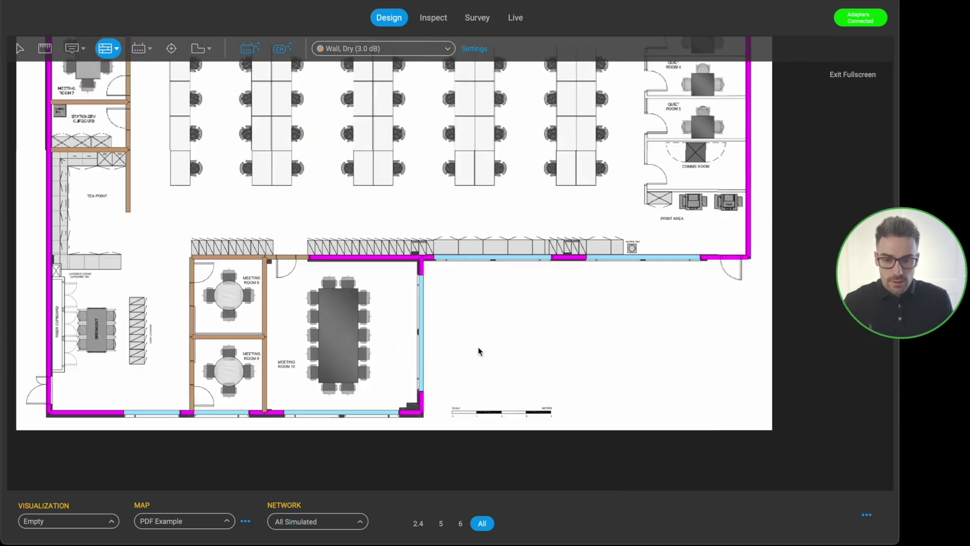
pyautogui.scroll(-2, 524, 374)
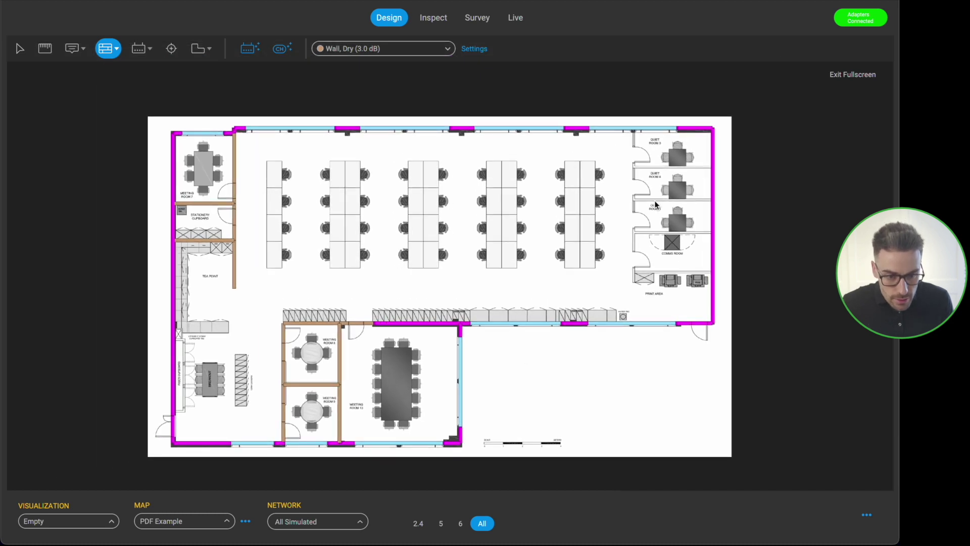
pyautogui.moveTo(635, 132)
pyautogui.mouseDown()
pyautogui.moveTo(635, 267)
pyautogui.moveTo(713, 273)
pyautogui.mouseUp()
pyautogui.moveTo(635, 233); pyautogui.dragTo(713, 233)
pyautogui.moveTo(637, 203); pyautogui.dragTo(714, 202)
pyautogui.moveTo(715, 168)
pyautogui.mouseDown()
pyautogui.moveTo(636, 186)
pyautogui.moveTo(636, 168)
pyautogui.mouseUp()
pyautogui.scroll(6, 638, 167)
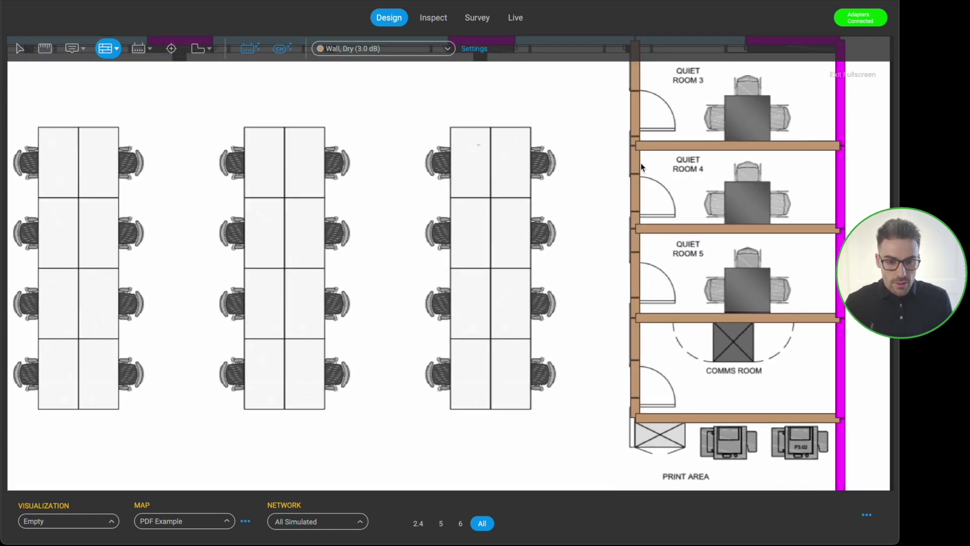
# Change the interior door segments of the meeting rooms, Stationery Cupboard, quiet rooms and Comms Room to Door, Solid Wood (6.0 dB).
pyautogui.scroll(-8, 638, 175)
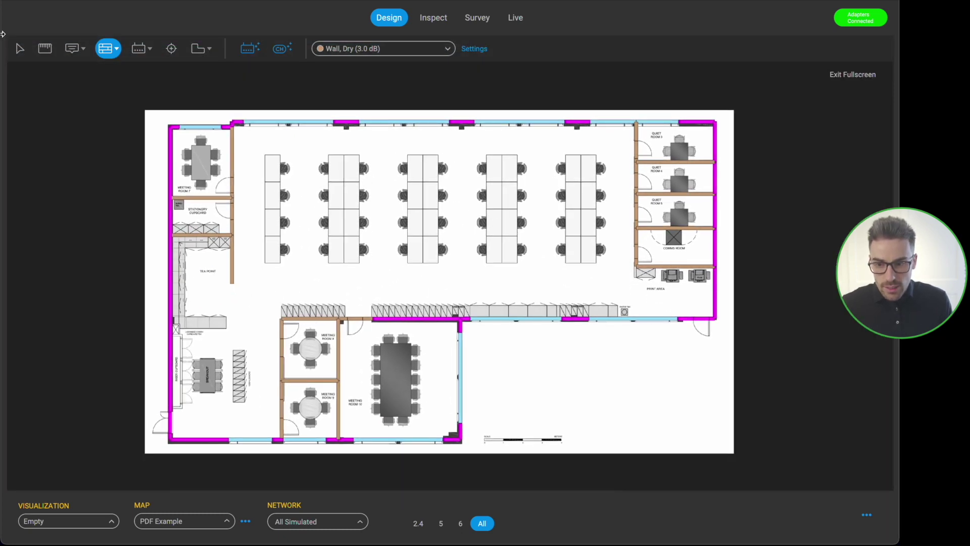
pyautogui.click(20, 48)
pyautogui.click(232, 185)
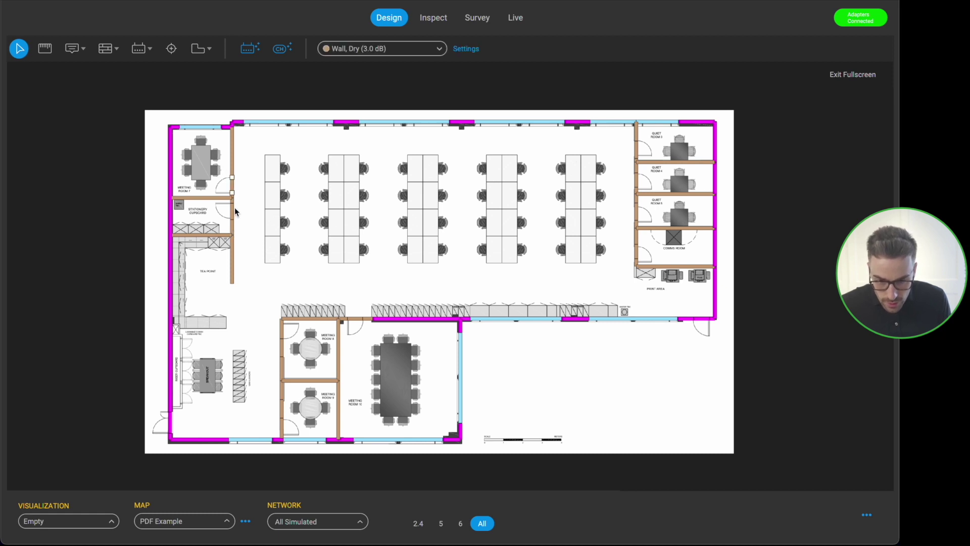
pyautogui.click(283, 331)
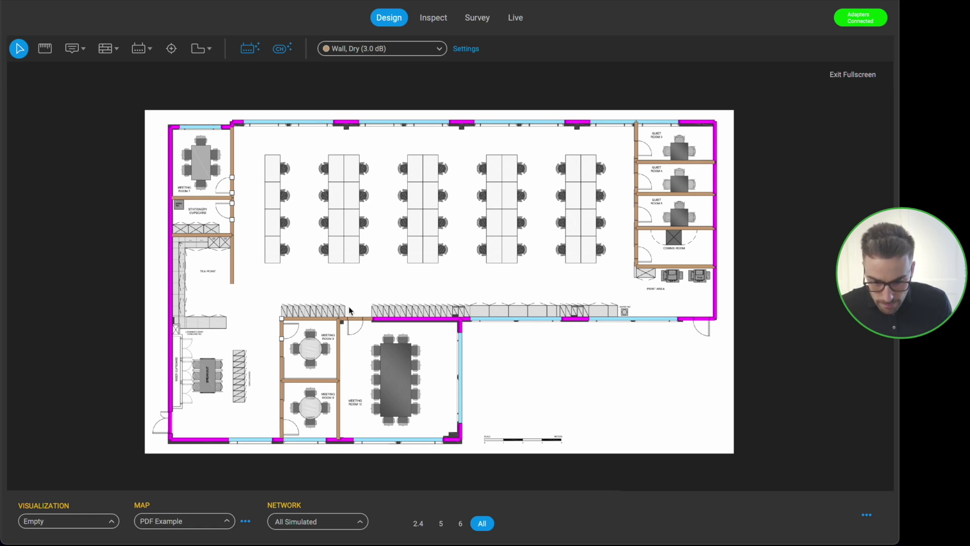
pyautogui.click(355, 324)
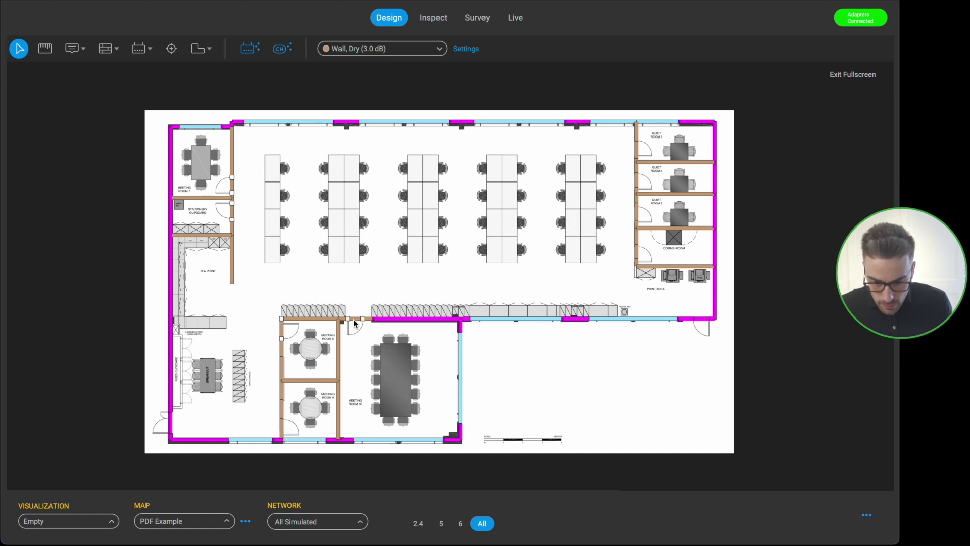
pyautogui.click(282, 430)
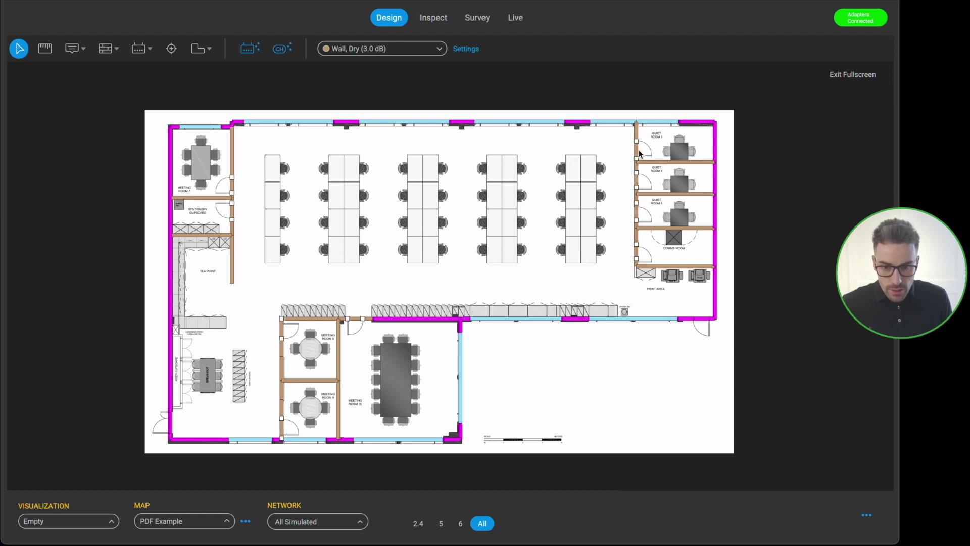
pyautogui.click(444, 48)
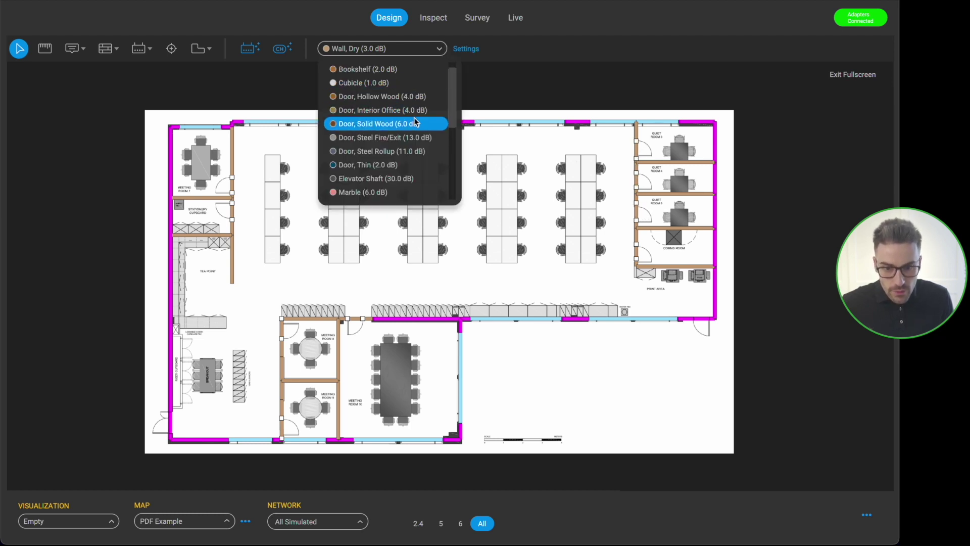
pyautogui.click(380, 125)
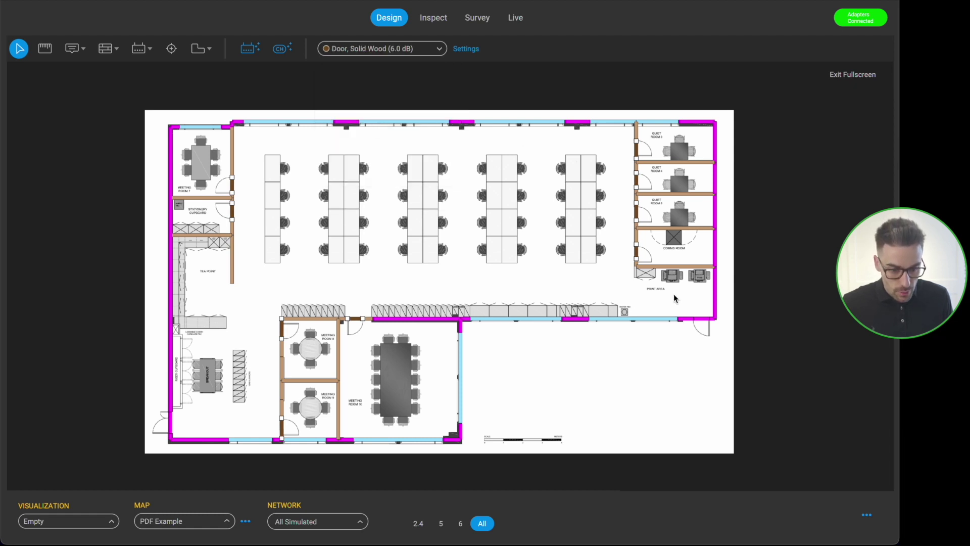
# Change the two exterior door segments, near the print area and the breakout area, to Door, Steel Fire/Exit (13.0 dB) and clear the selection.
pyautogui.click(704, 320)
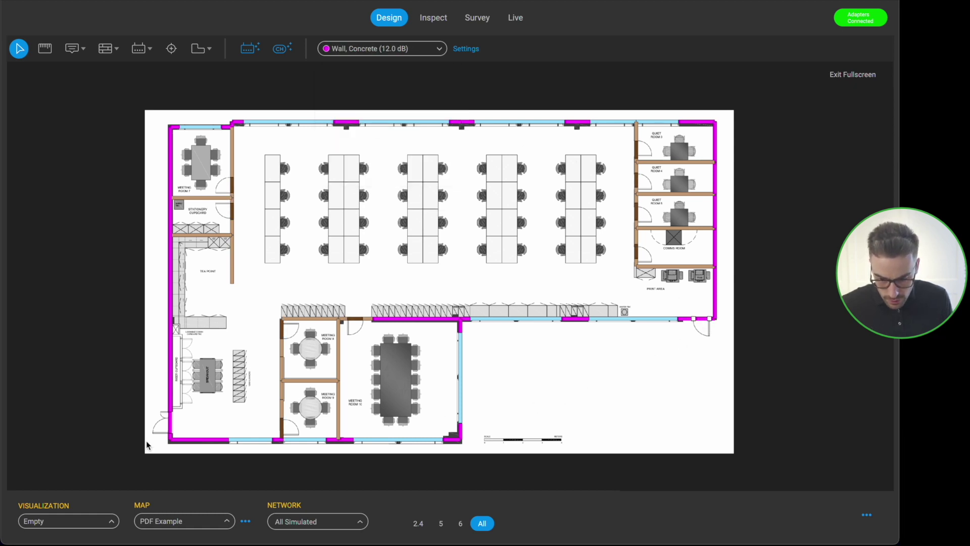
pyautogui.click(170, 428)
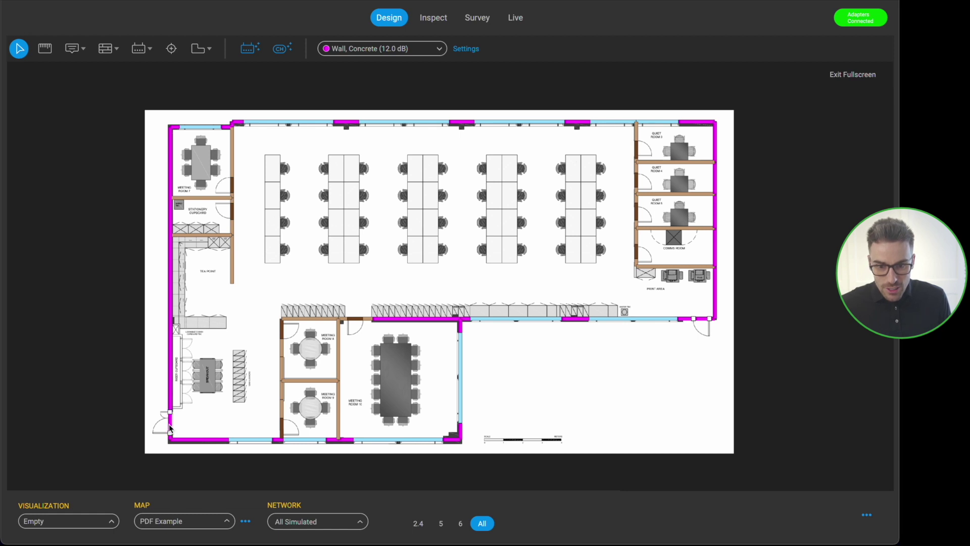
pyautogui.click(431, 48)
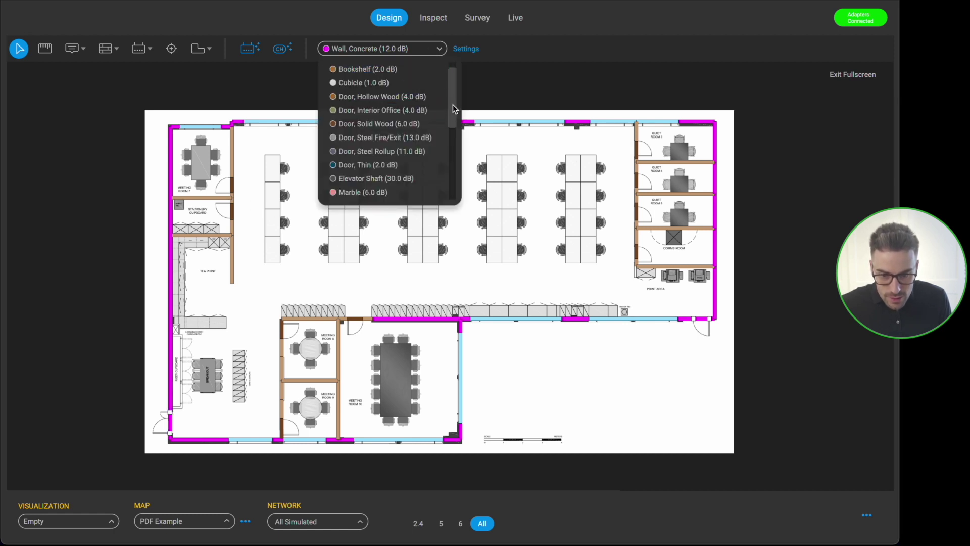
pyautogui.moveTo(453, 104); pyautogui.dragTo(453, 111)
pyautogui.click(422, 121)
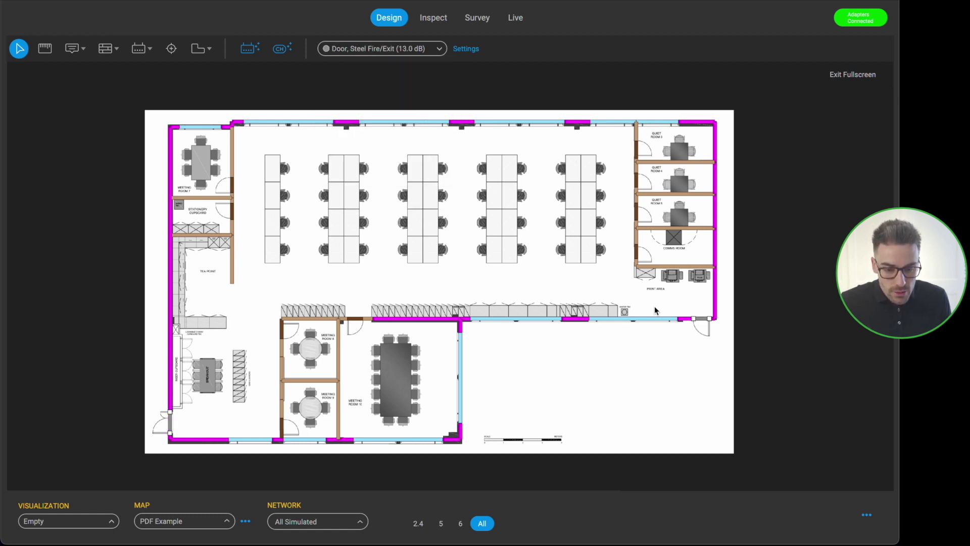
pyautogui.click(542, 266)
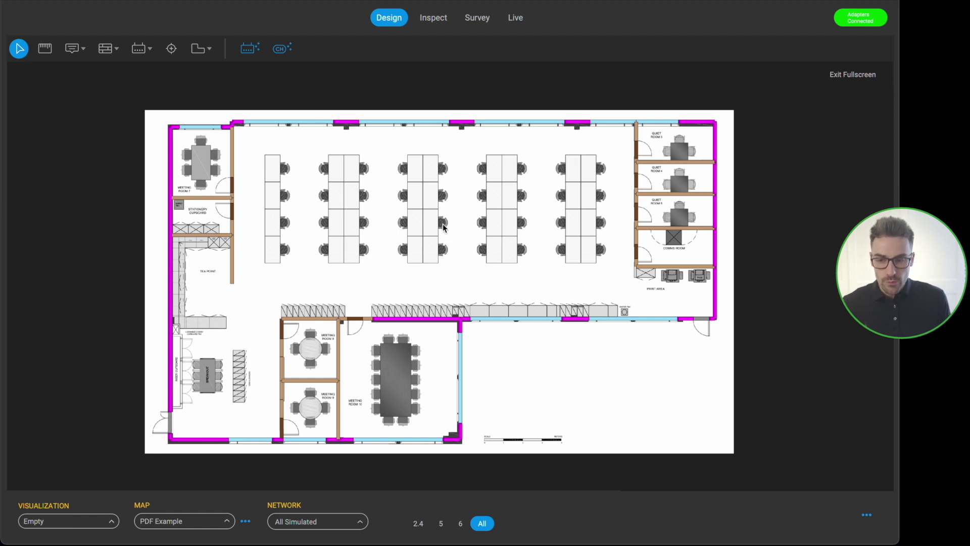
pyautogui.click(104, 50)
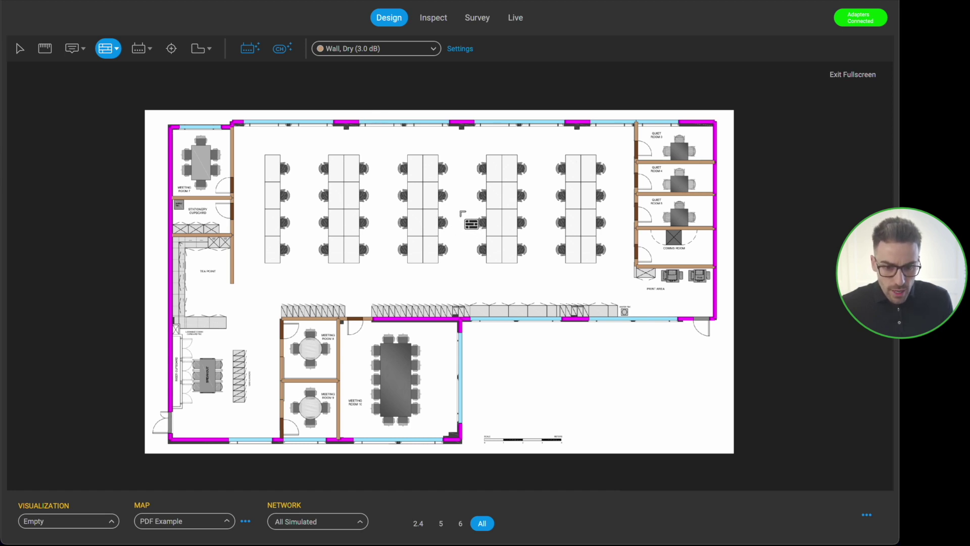
pyautogui.click(460, 211)
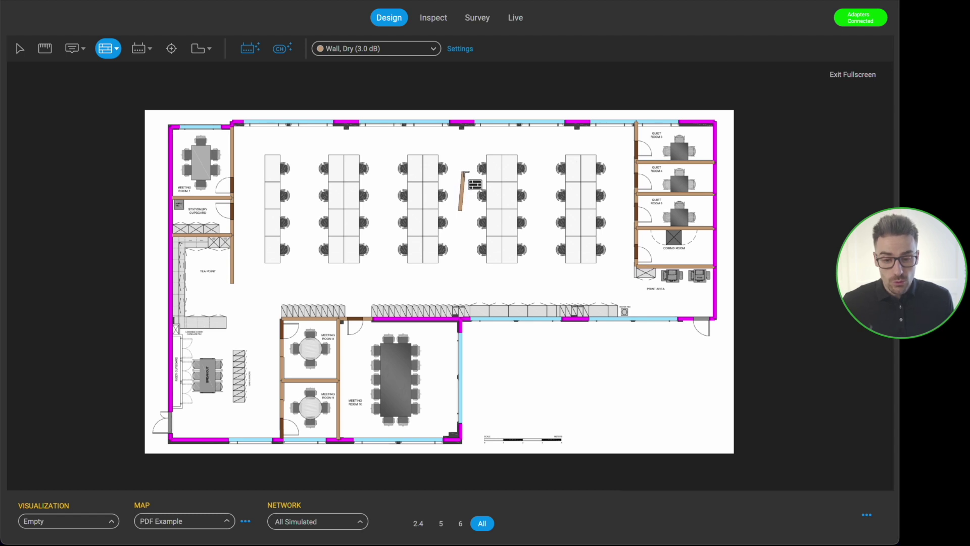
pyautogui.press('Escape')
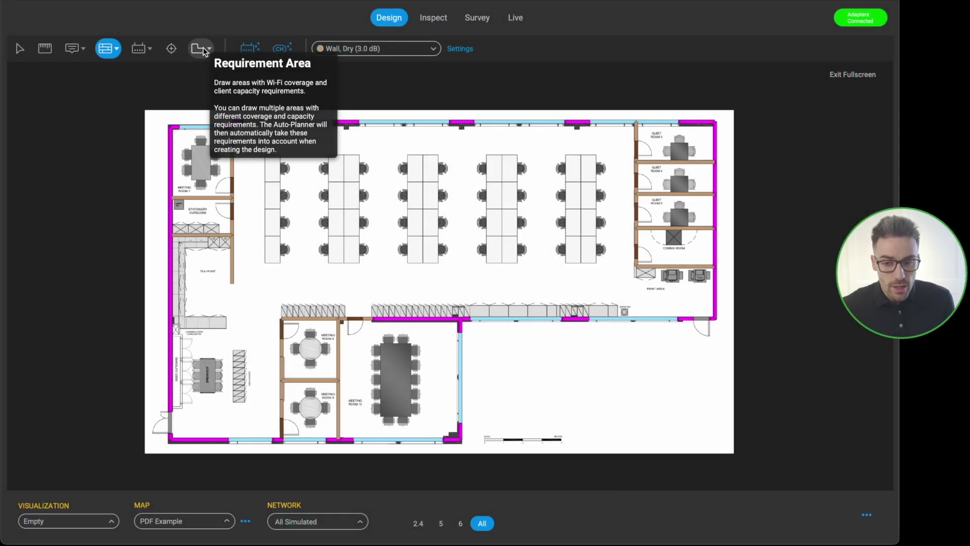
# Start a requirement area at Meeting Room 7's outer corner and trace its boundary along the upper exterior wall to Quiet Room 3's outer corner.
pyautogui.click(202, 49)
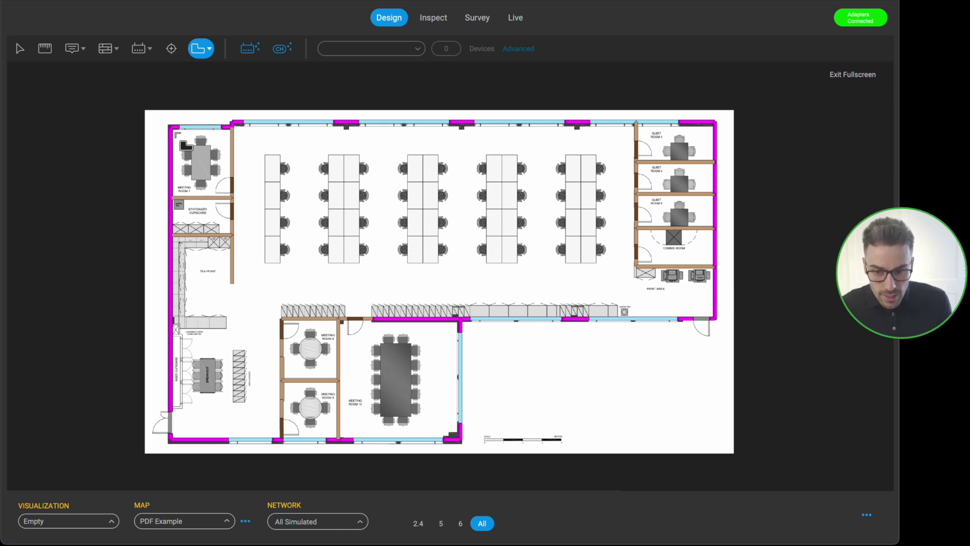
pyautogui.click(172, 129)
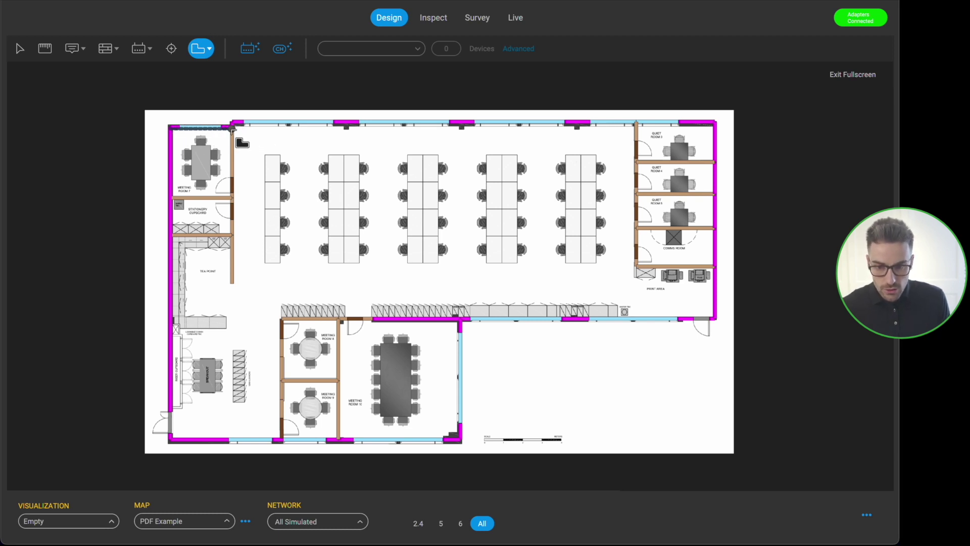
pyautogui.scroll(3, 232, 131)
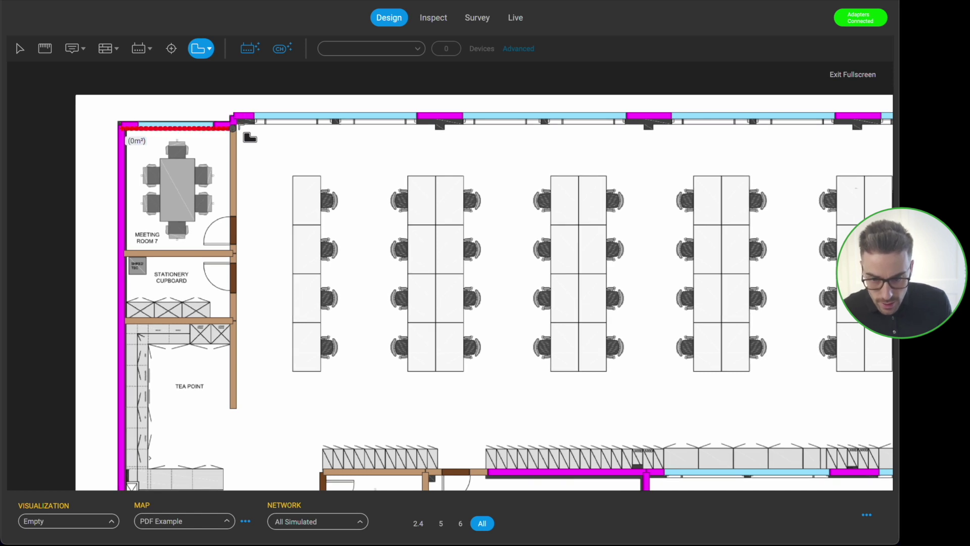
pyautogui.scroll(3, 233, 128)
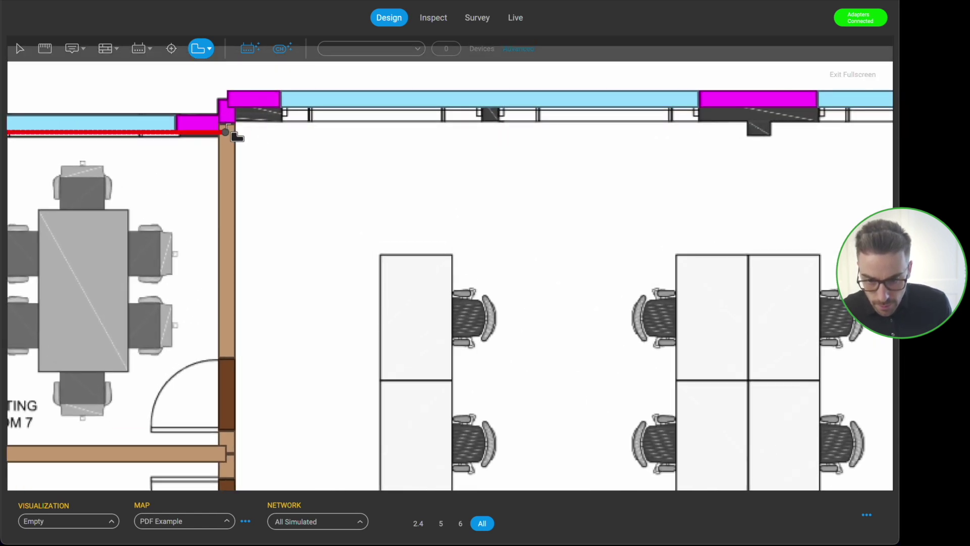
pyautogui.click(226, 126)
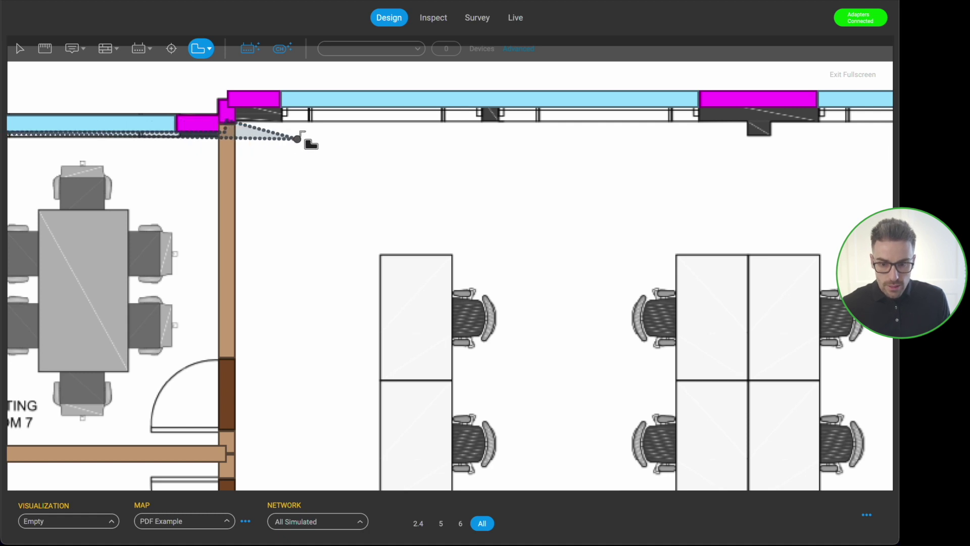
pyautogui.scroll(-2, 301, 256)
pyautogui.scroll(-3, 301, 255)
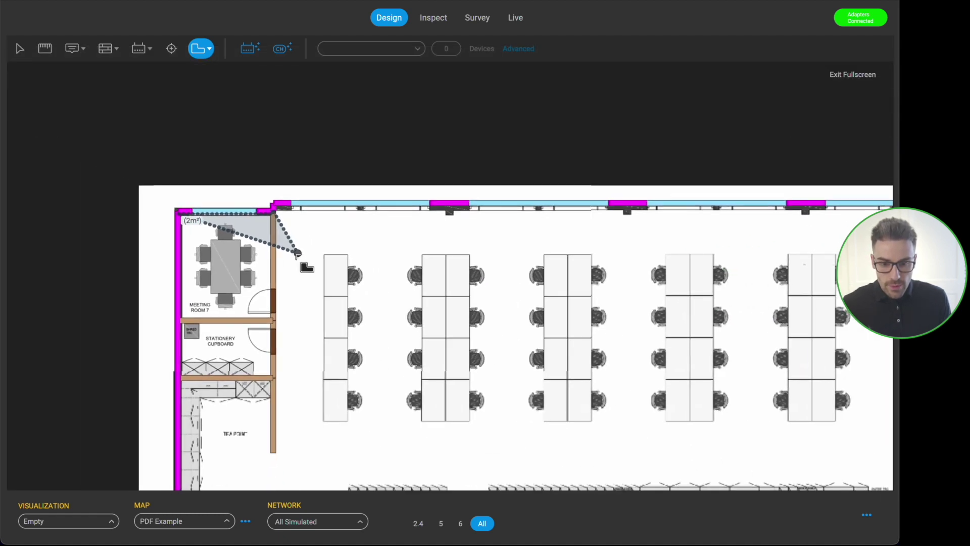
pyautogui.moveTo(553, 225); pyautogui.dragTo(303, 169)
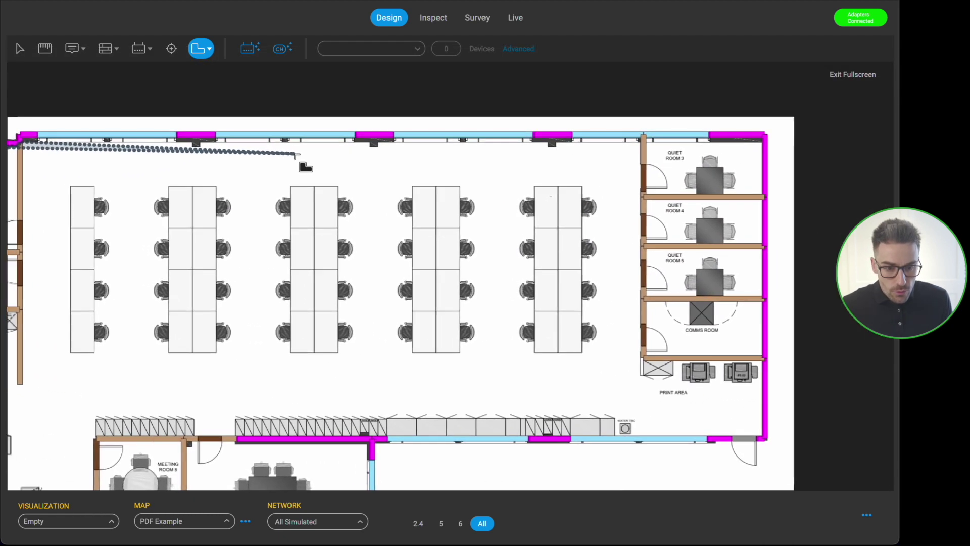
pyautogui.click(768, 152)
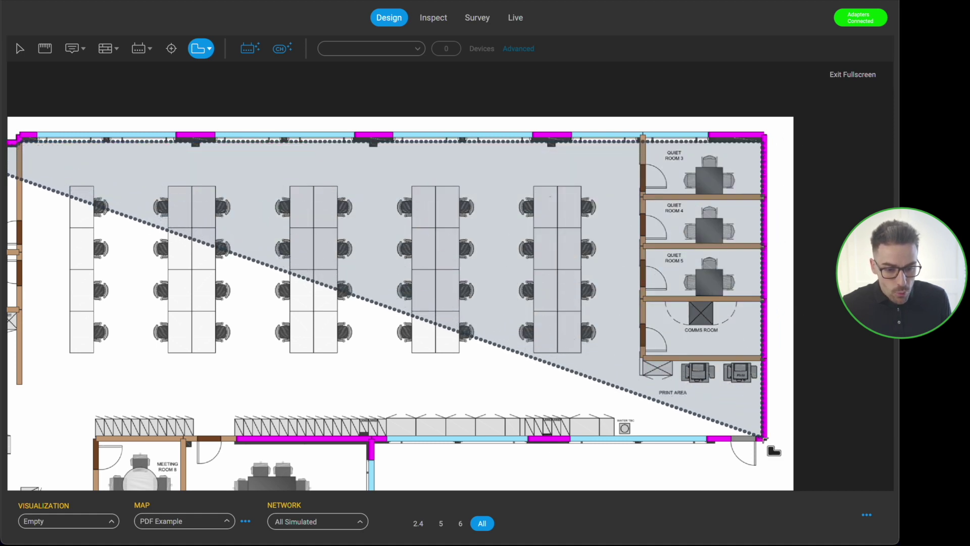
# Continue the requirement area boundary around the print area, Meeting Room 10 and the breakout area's exterior corners, and close the shape.
pyautogui.moveTo(773, 447); pyautogui.dragTo(898, 413)
pyautogui.click(887, 415)
pyautogui.scroll(-3, 462, 411)
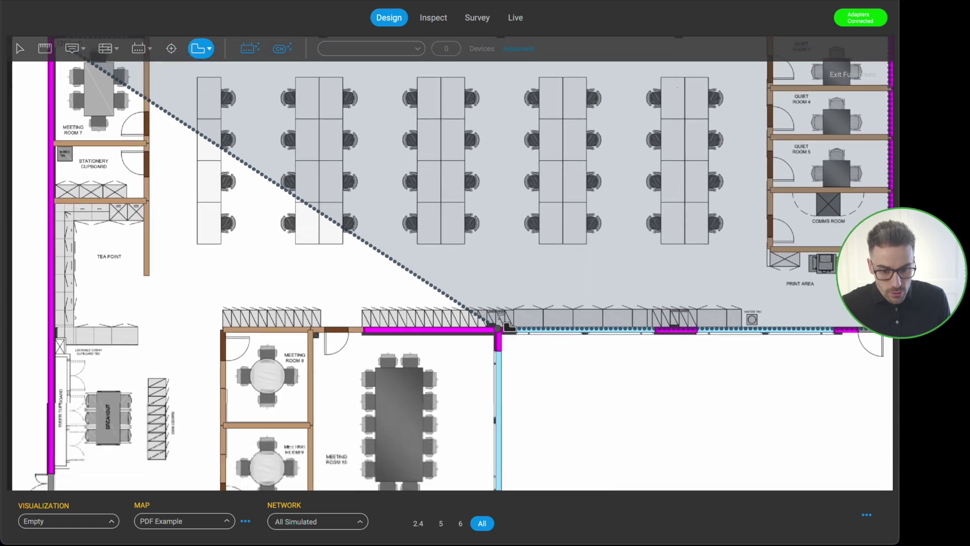
pyautogui.click(493, 298)
pyautogui.scroll(-1, 515, 390)
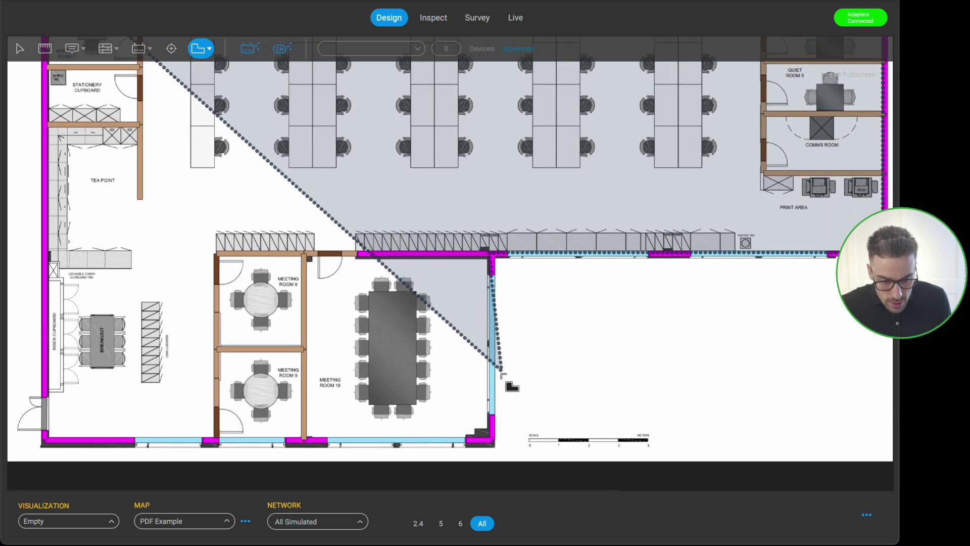
pyautogui.click(493, 437)
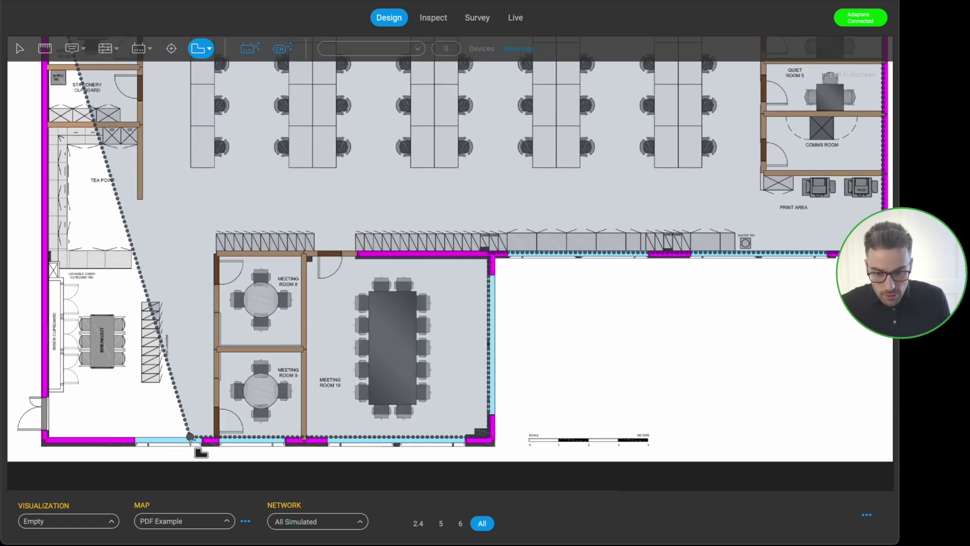
pyautogui.hscroll(-3, 303, 454)
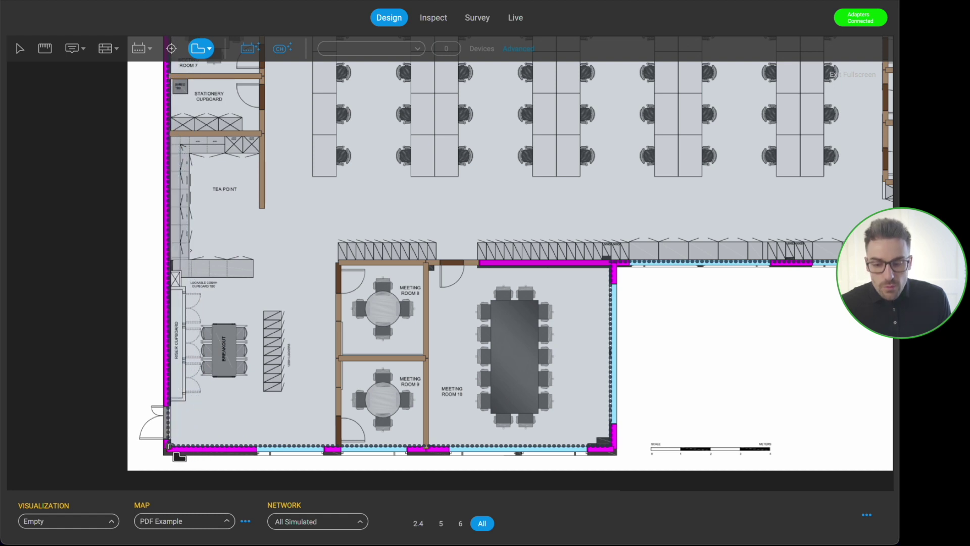
pyautogui.click(172, 448)
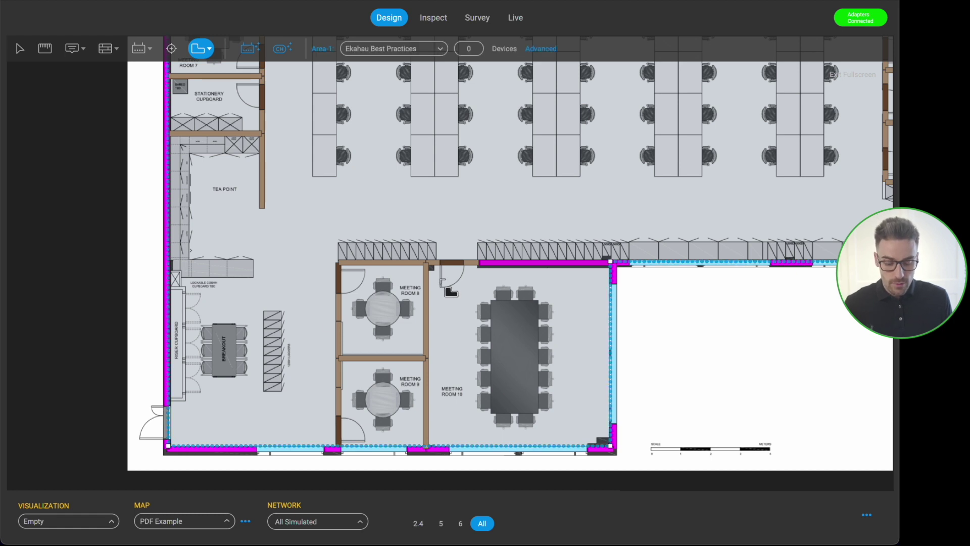
pyautogui.scroll(-5, 444, 281)
pyautogui.moveTo(490, 186); pyautogui.dragTo(429, 233)
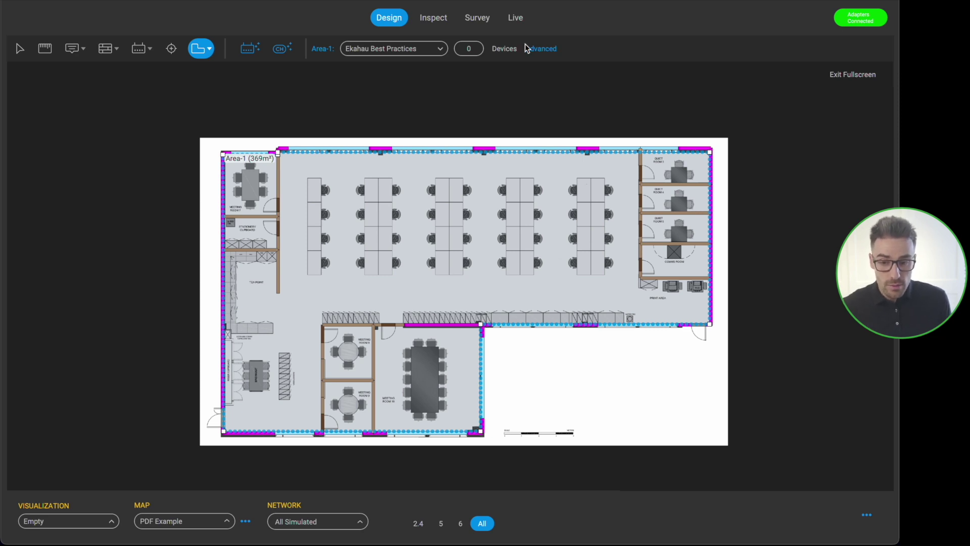
# Draw a rectangular exclusion area covering the Stationery Cupboard with the Exclusion Area Tool.
pyautogui.click(209, 50)
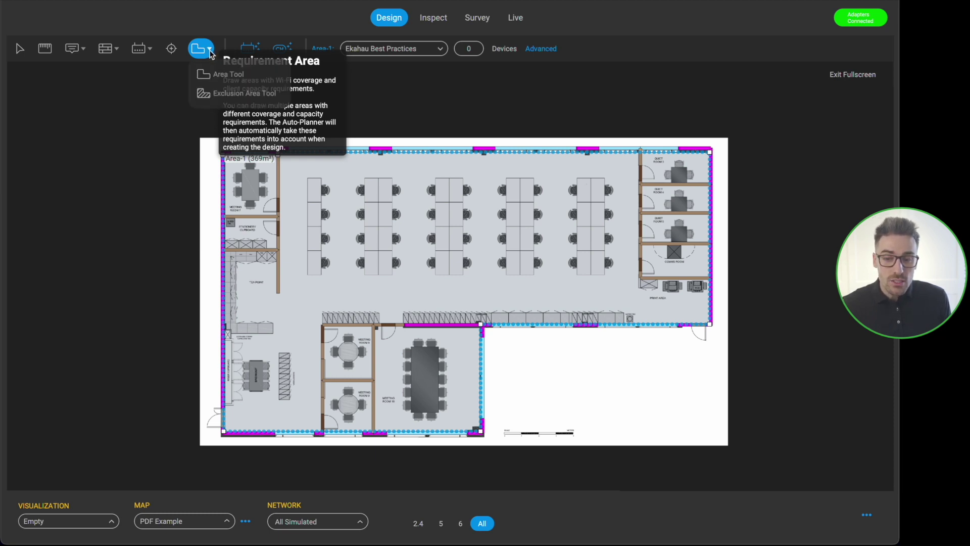
pyautogui.click(226, 94)
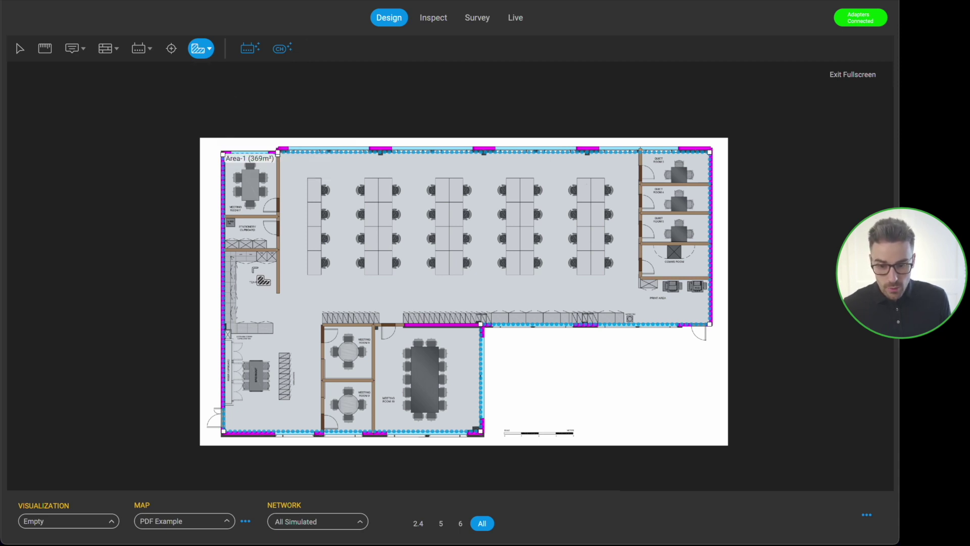
pyautogui.scroll(2, 261, 260)
pyautogui.scroll(3, 251, 250)
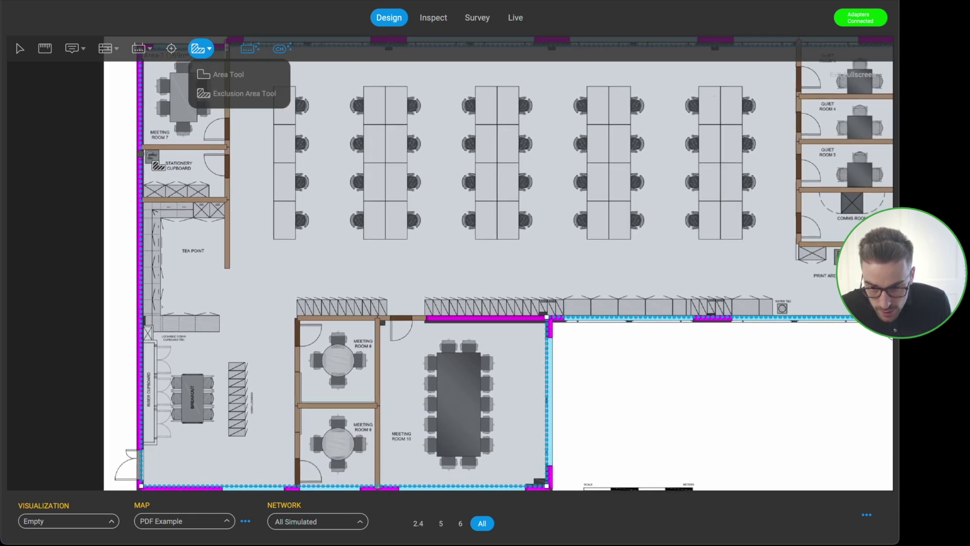
pyautogui.moveTo(146, 201)
pyautogui.mouseDown()
pyautogui.moveTo(239, 211)
pyautogui.moveTo(241, 162)
pyautogui.moveTo(231, 150)
pyautogui.mouseUp()
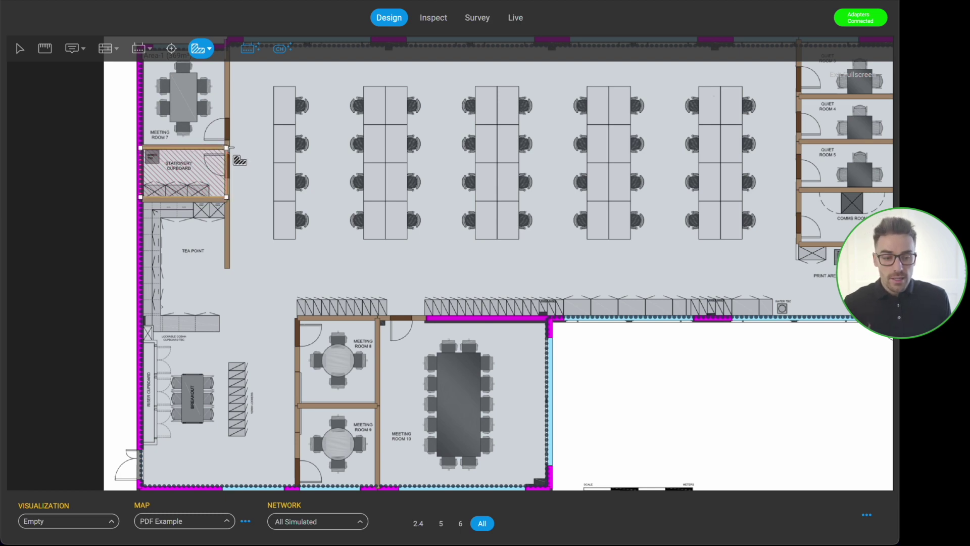
# Draw a second exclusion area covering the Comms Room from wall to wall.
pyautogui.scroll(-5, 465, 222)
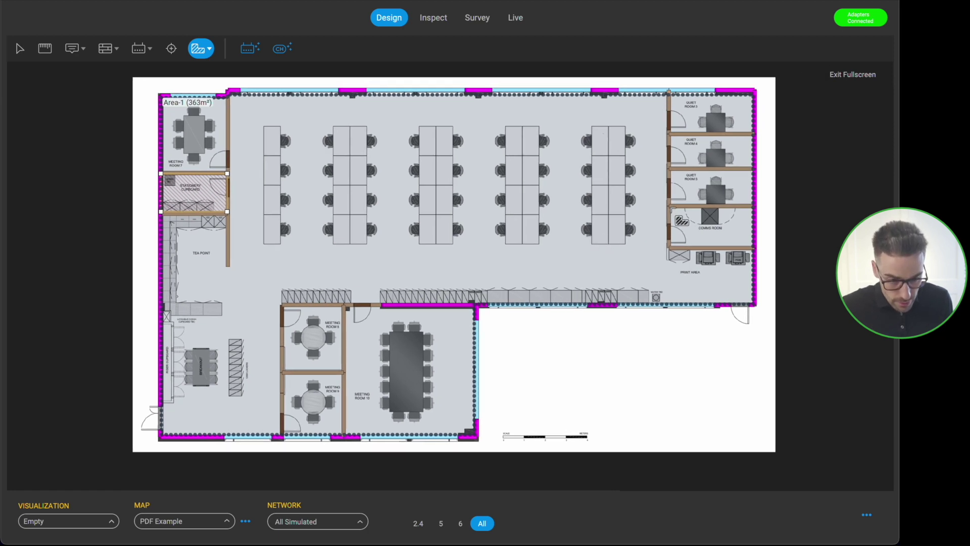
pyautogui.press('Escape')
pyautogui.click(670, 245)
pyautogui.click(672, 205)
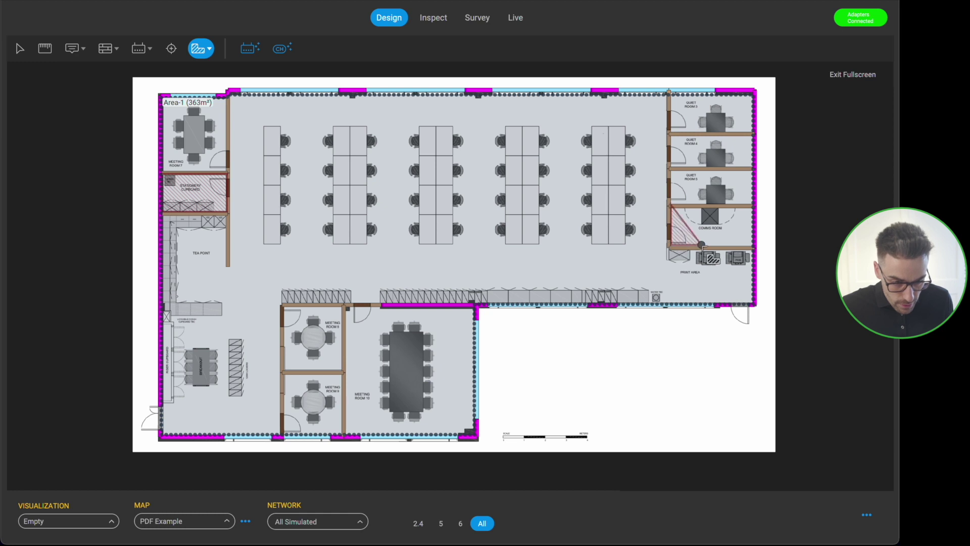
pyautogui.click(752, 206)
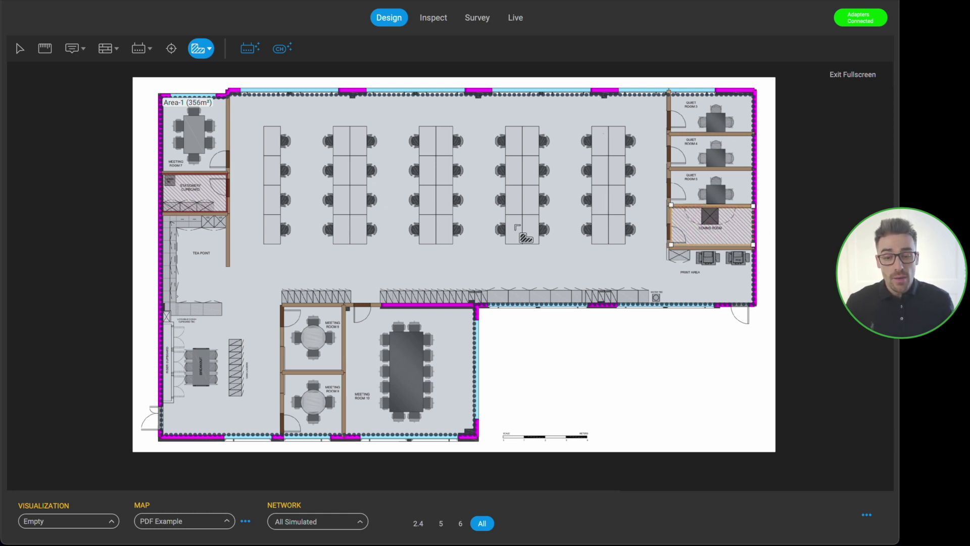